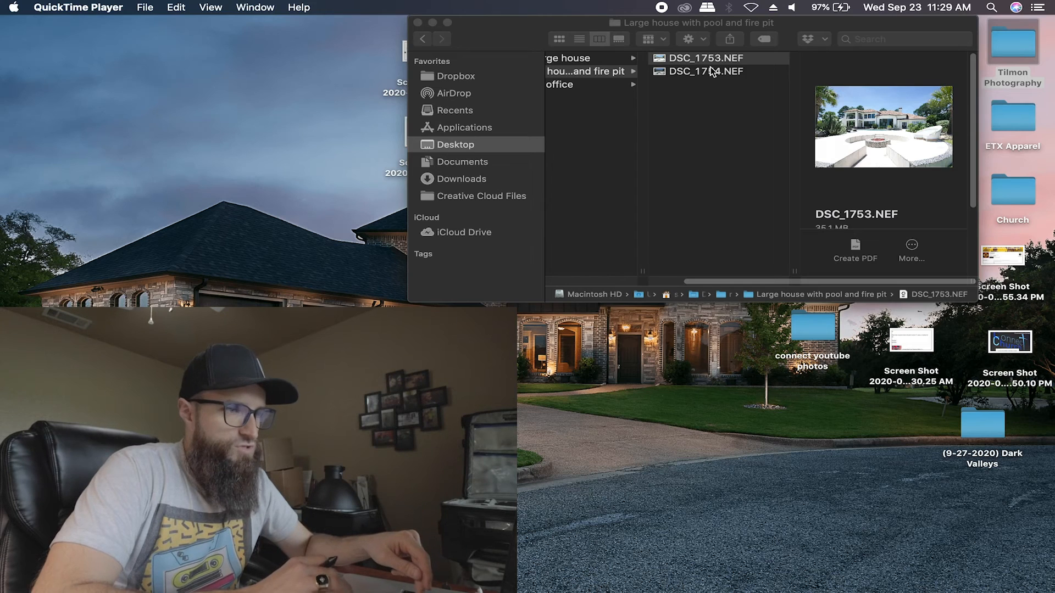
# Bring the Finder window with the house folder's NEF files to the front.
pyautogui.click(713, 73)
# Open both selected NEF exposures with Adobe Lightroom Classic via Open With > Other….
pyautogui.keyDown('shift'); pyautogui.click(713, 73); pyautogui.keyUp('shift')
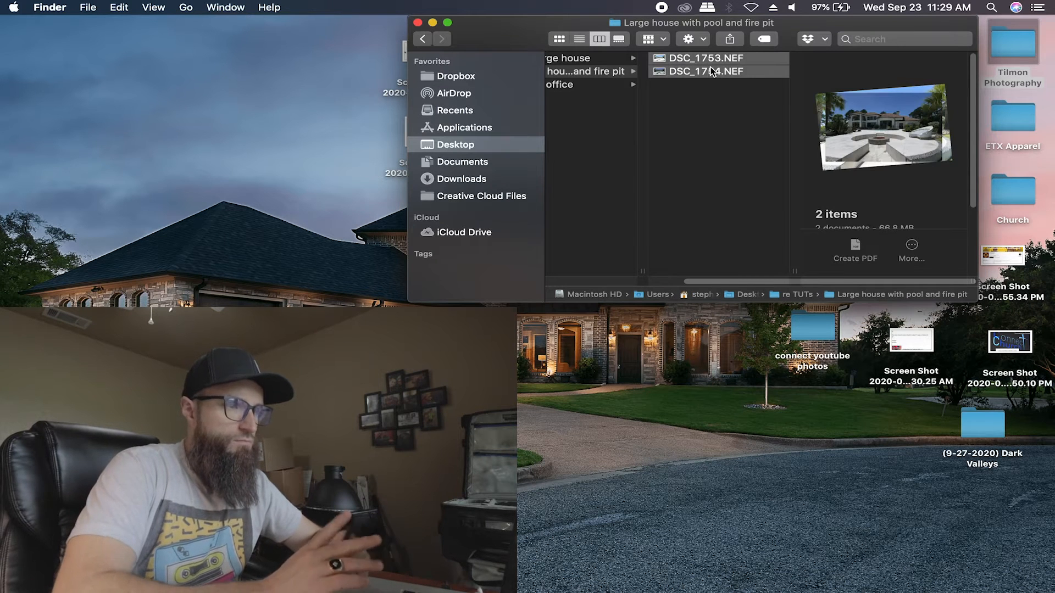
pyautogui.rightClick(710, 74)
pyautogui.moveTo(751, 105)
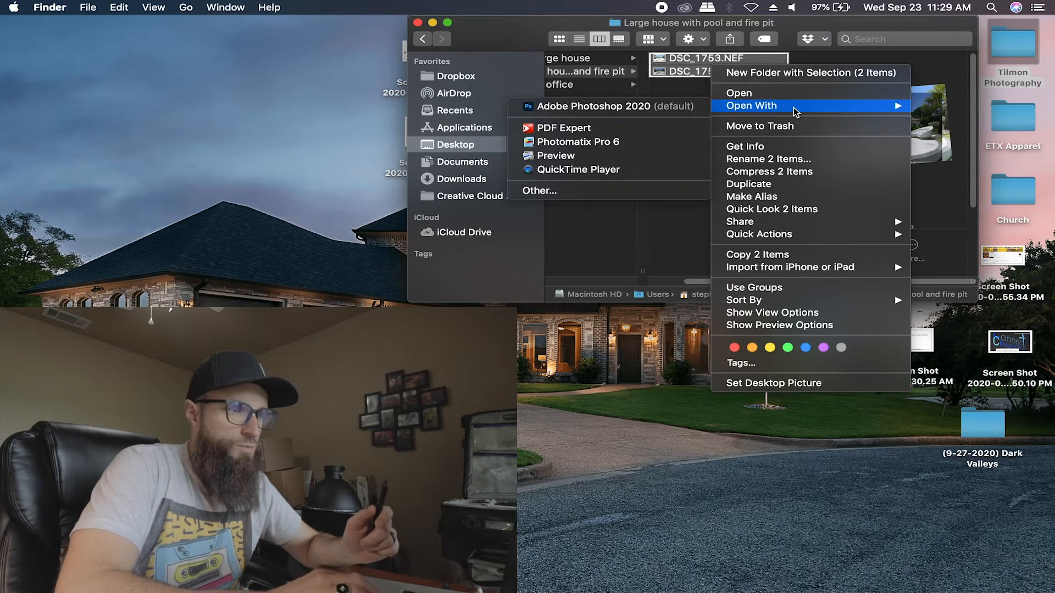
pyautogui.click(621, 190)
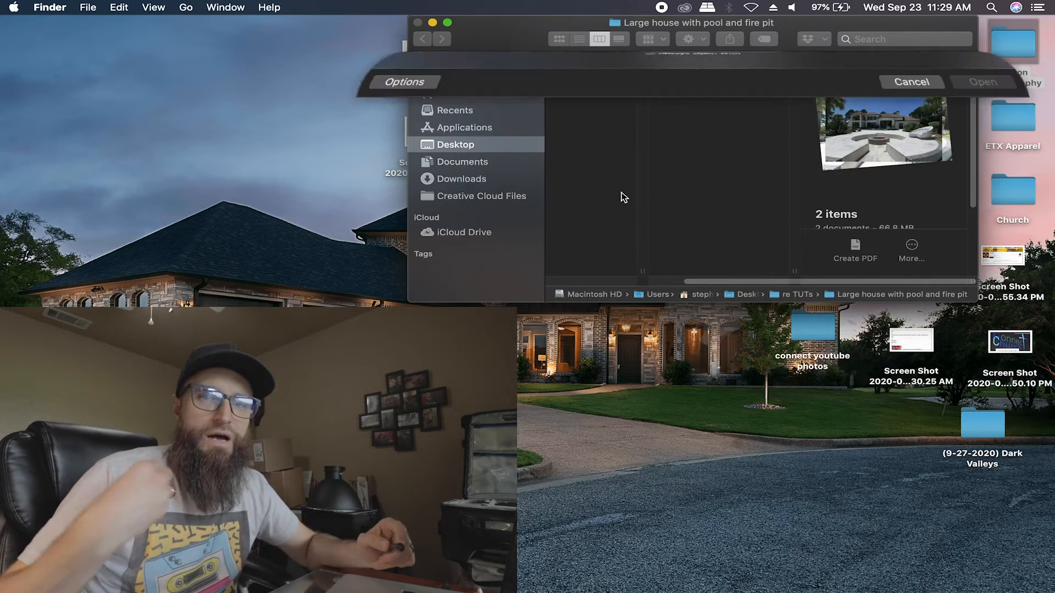
pyautogui.click(585, 199)
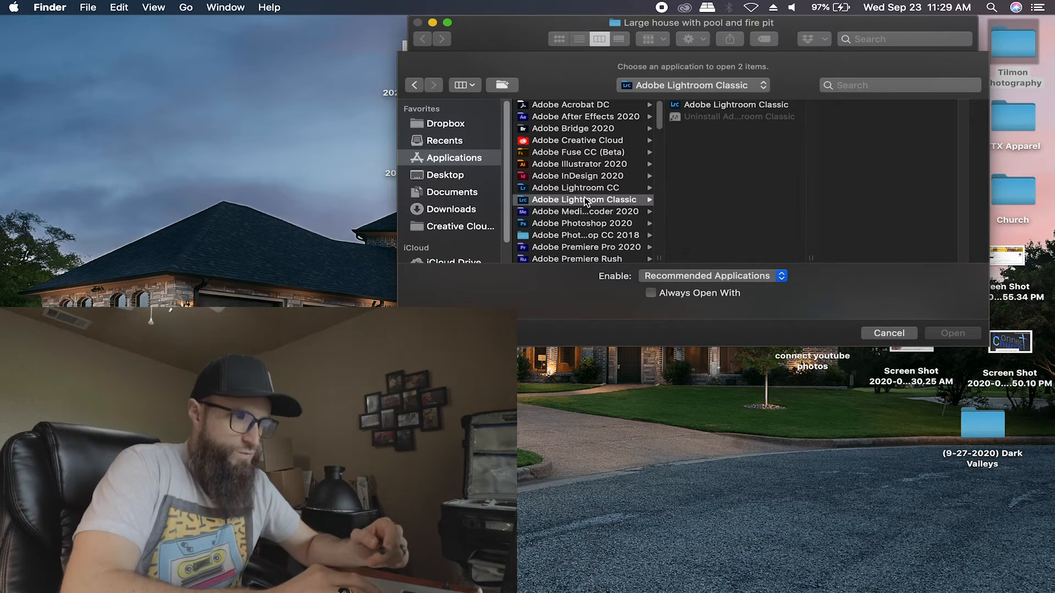
pyautogui.scroll(-5, 555, 140)
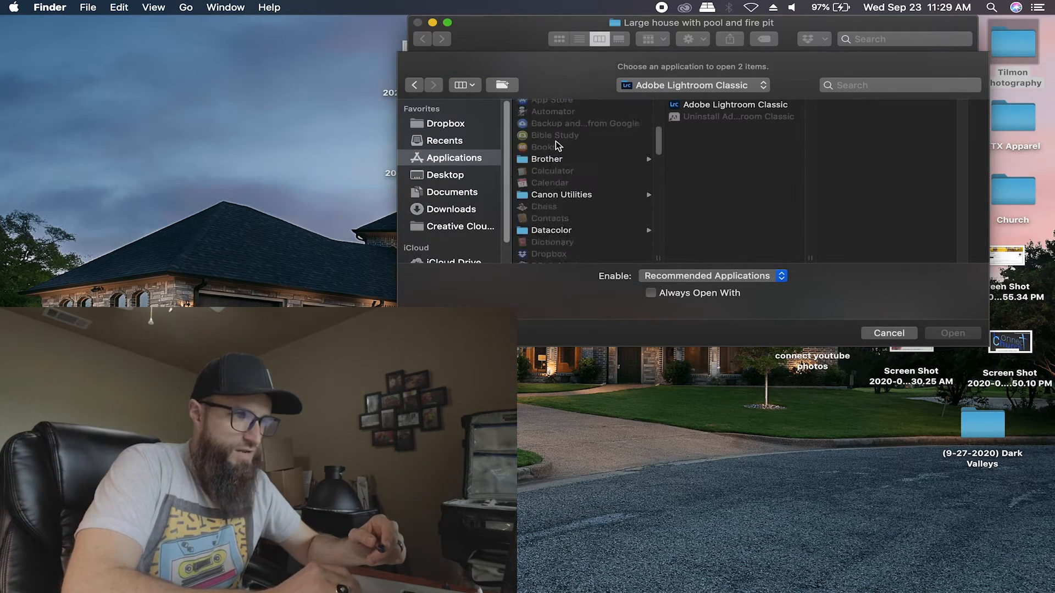
pyautogui.scroll(5, 556, 140)
pyautogui.click(731, 105)
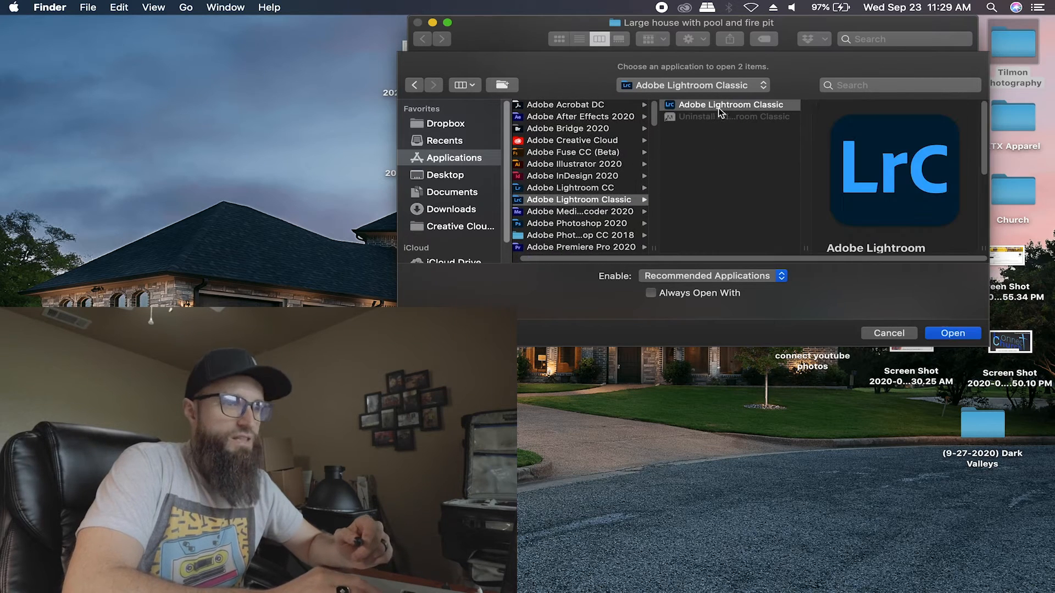
pyautogui.click(954, 333)
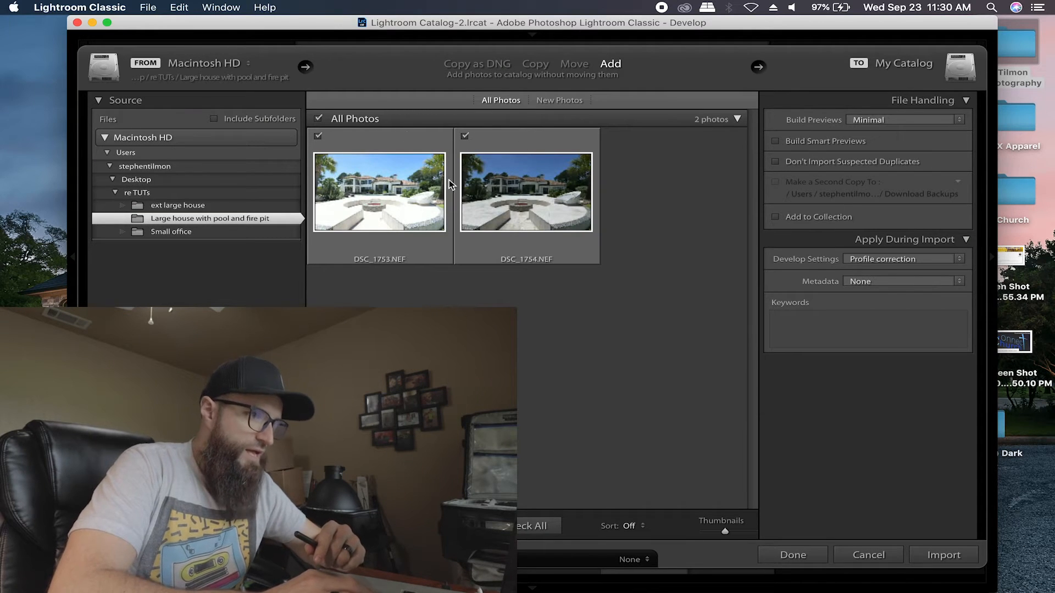
# Import DSC_1753 and DSC_1754, both checked, into the Lightroom catalog.
pyautogui.click(465, 138)
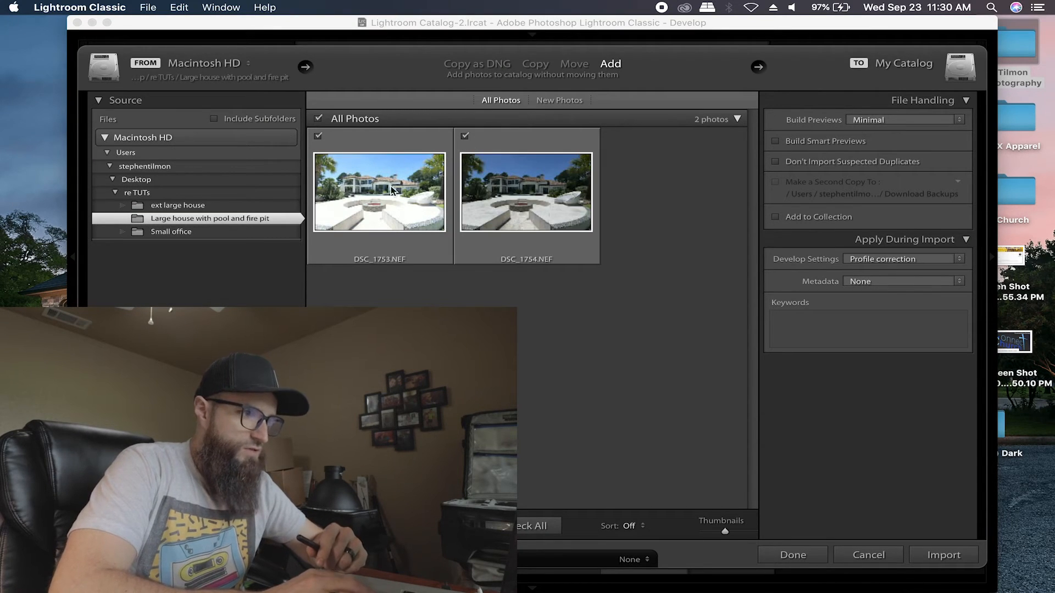
pyautogui.click(465, 138)
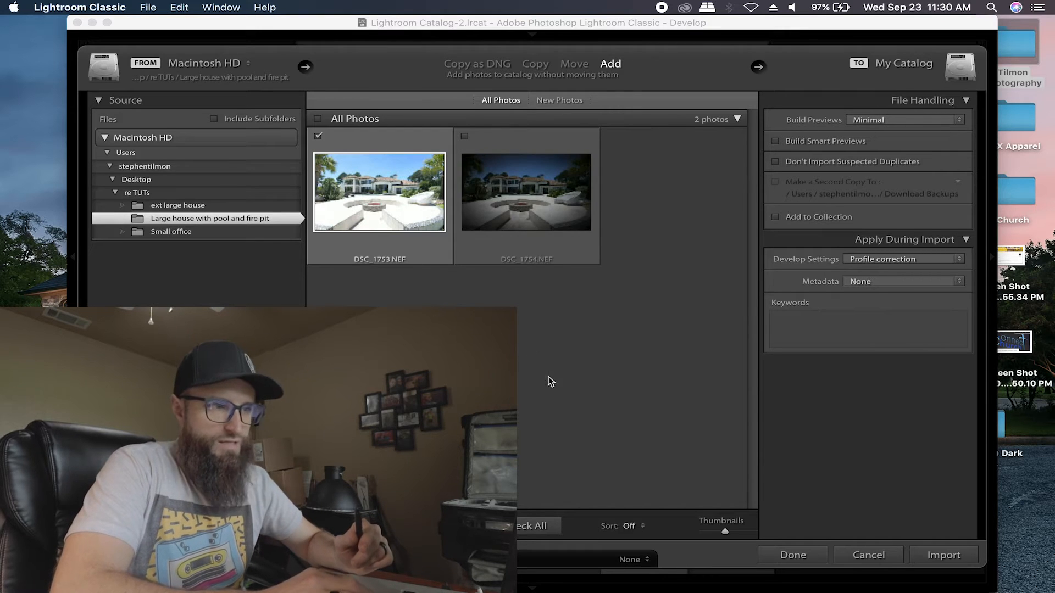
pyautogui.click(466, 138)
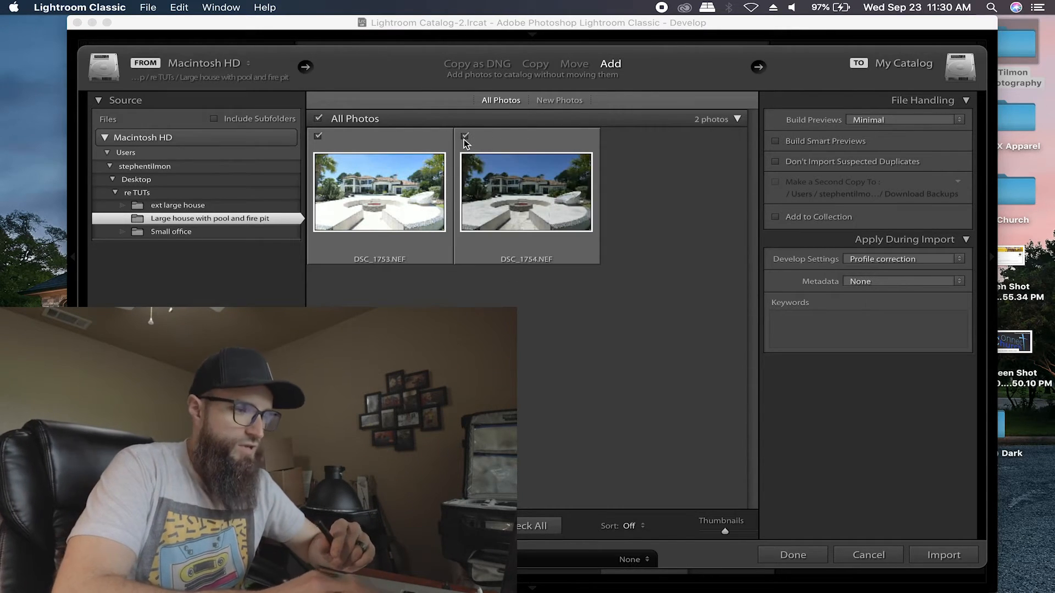
pyautogui.click(520, 526)
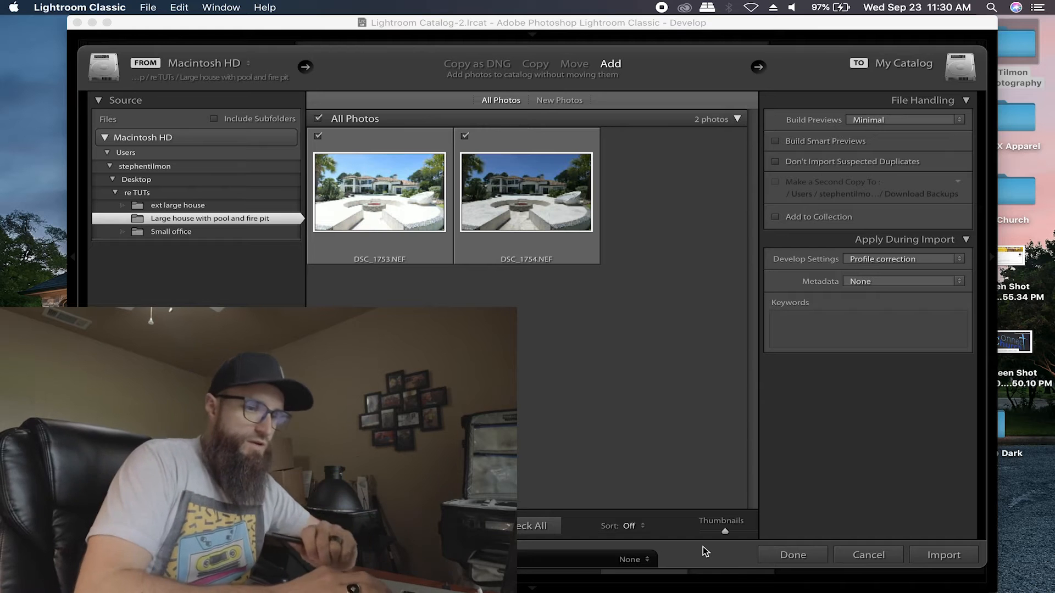
pyautogui.click(937, 554)
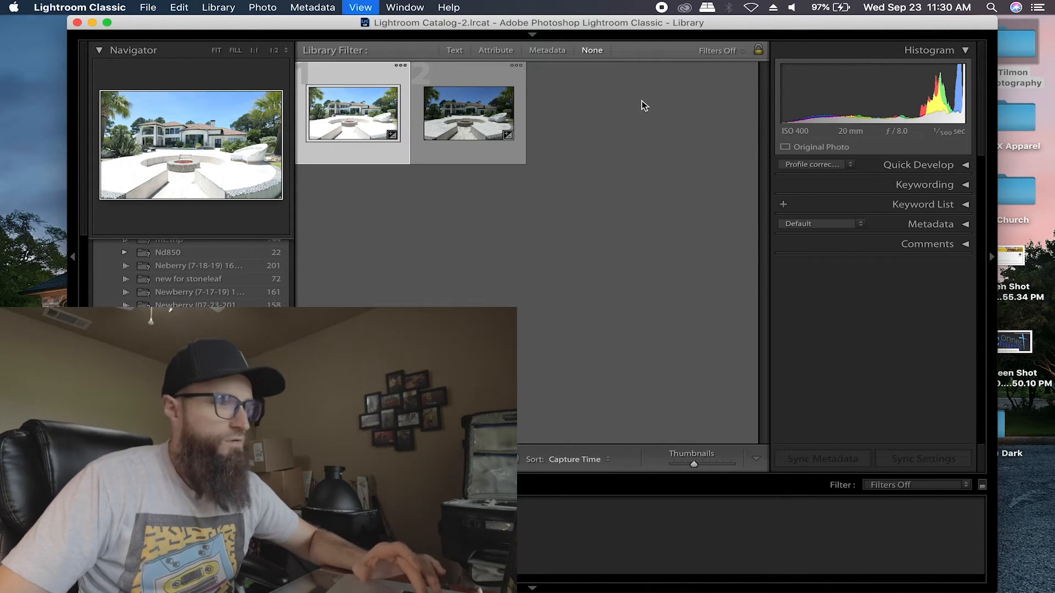
# Open DSC_1753 in Develop and zoom in to inspect the house facade and balcony.
pyautogui.press('d')
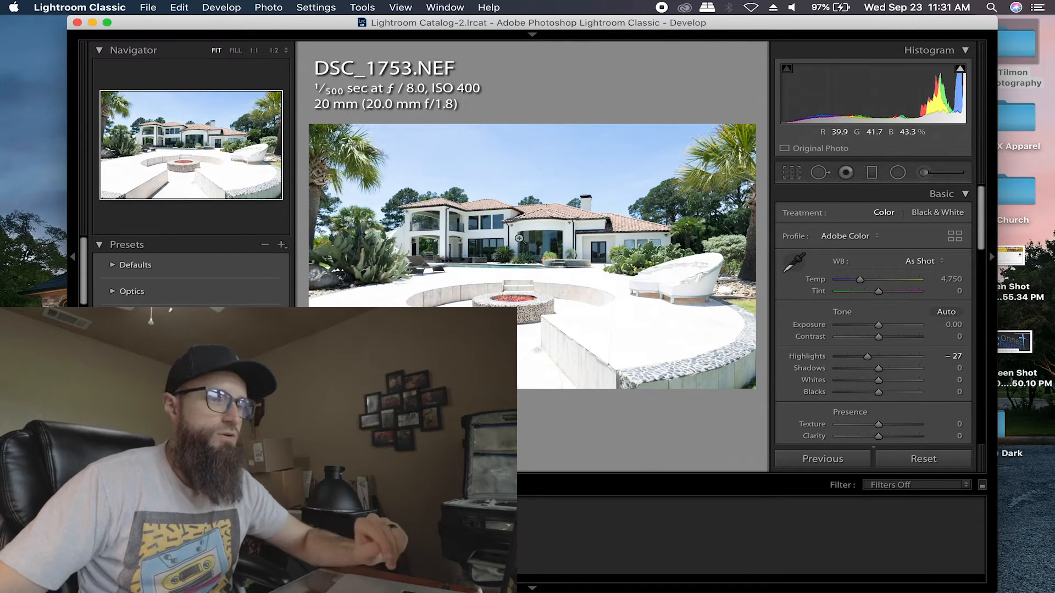
pyautogui.moveTo(461, 228); pyautogui.dragTo(490, 256)
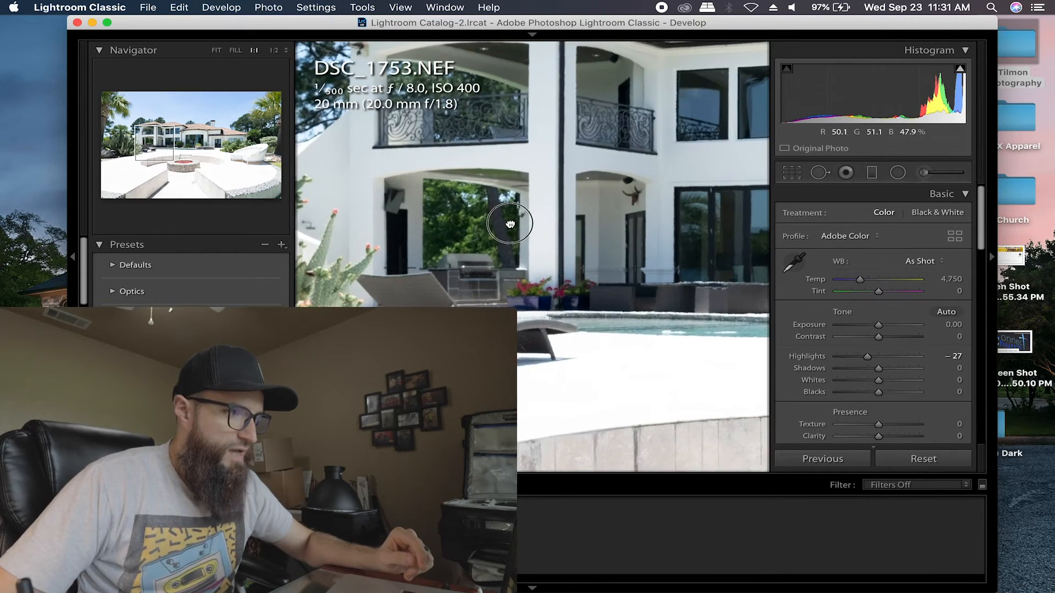
pyautogui.click(489, 256)
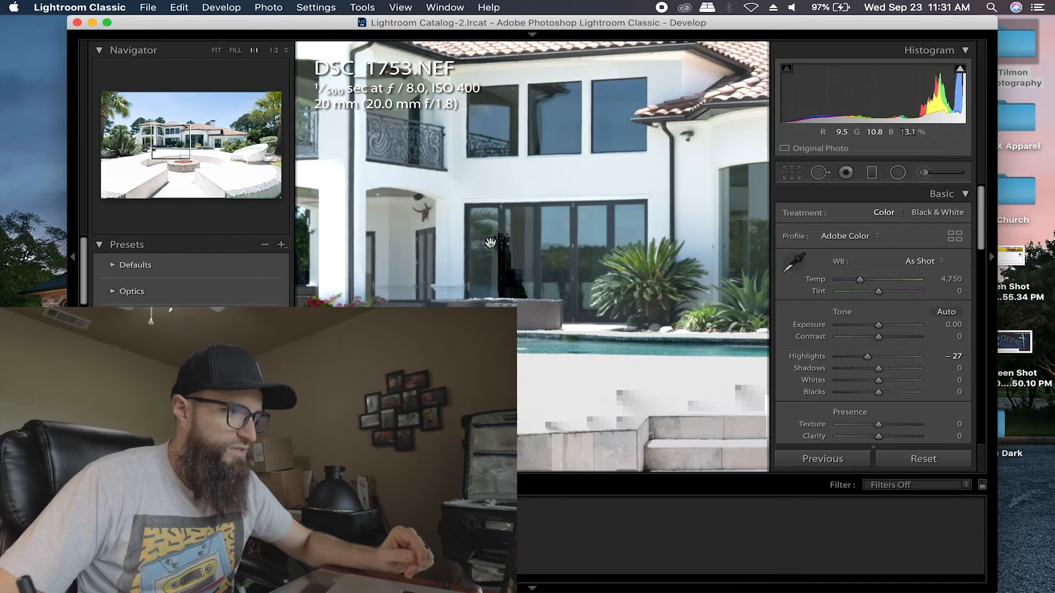
pyautogui.moveTo(489, 247); pyautogui.dragTo(525, 240)
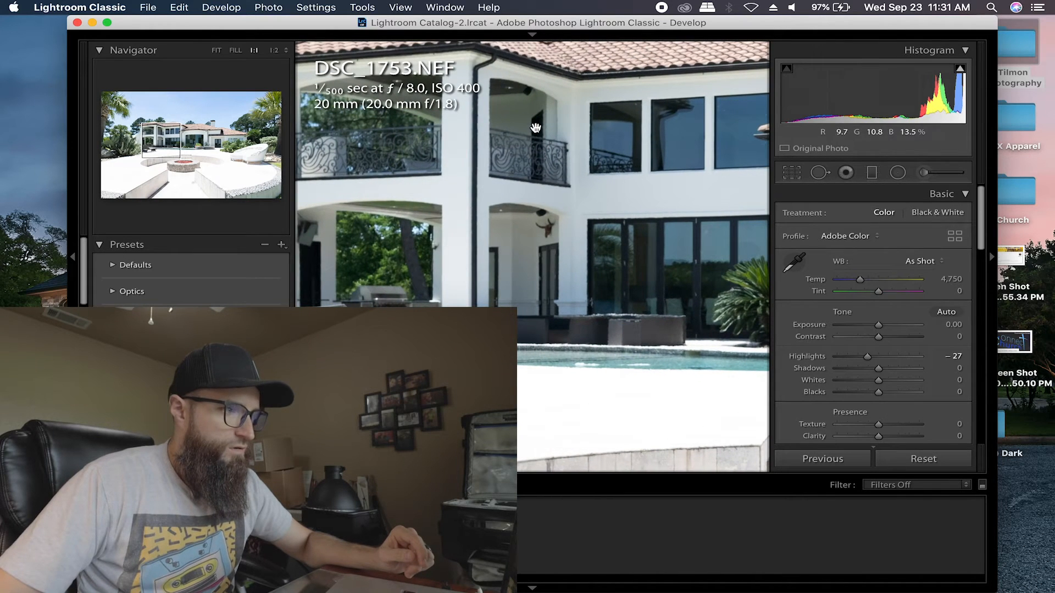
pyautogui.moveTo(614, 242)
pyautogui.mouseDown()
pyautogui.moveTo(485, 228)
pyautogui.moveTo(577, 240)
pyautogui.mouseUp()
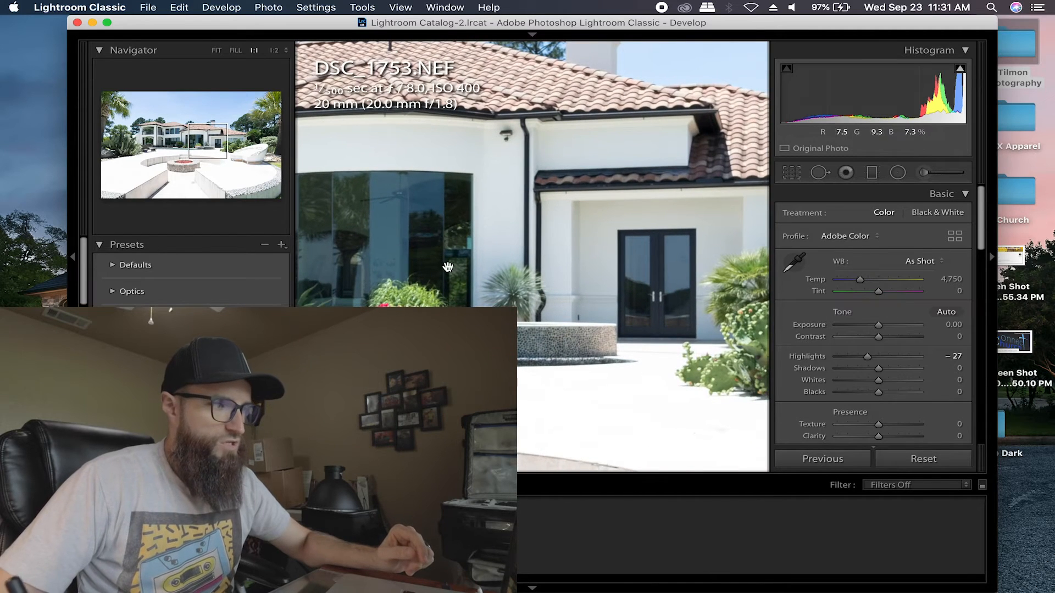
pyautogui.moveTo(448, 267); pyautogui.dragTo(478, 114)
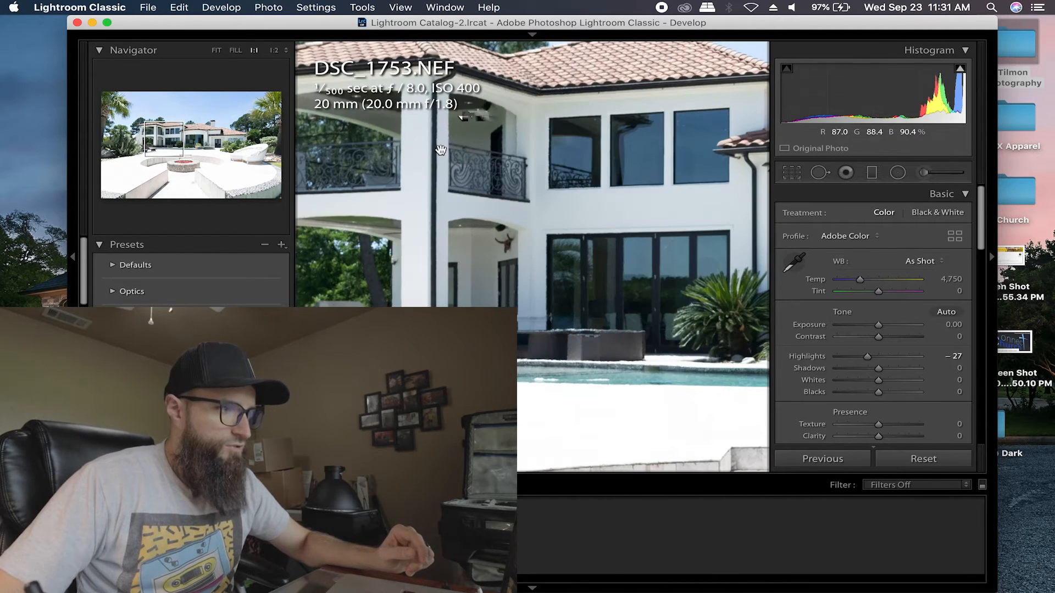
pyautogui.moveTo(440, 150); pyautogui.dragTo(511, 164)
# Compare with the darker DSC_1754 at fit view, then return to DSC_1753.
pyautogui.press('Right')
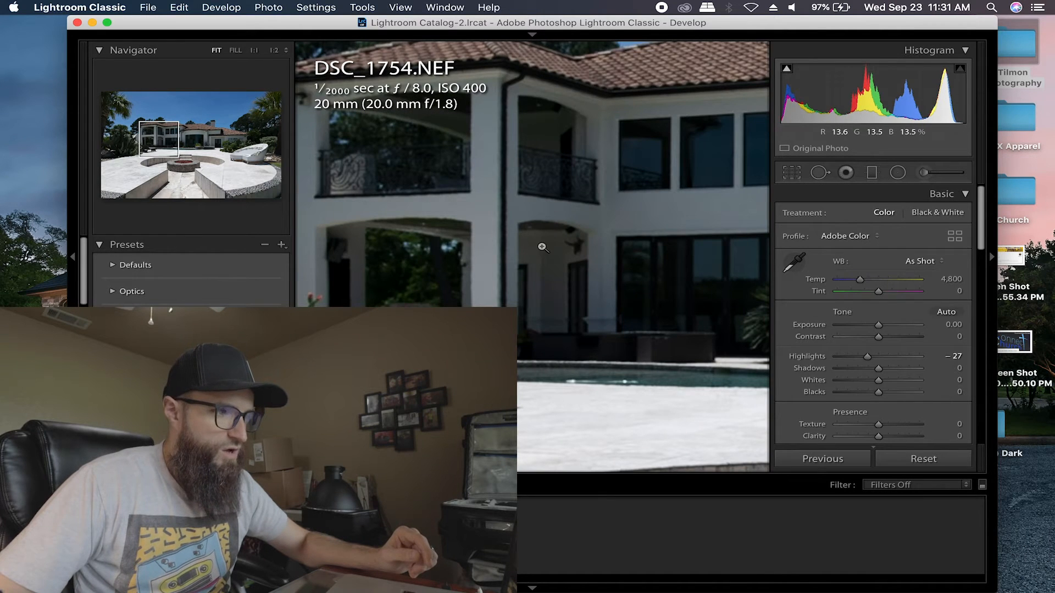
pyautogui.click(541, 246)
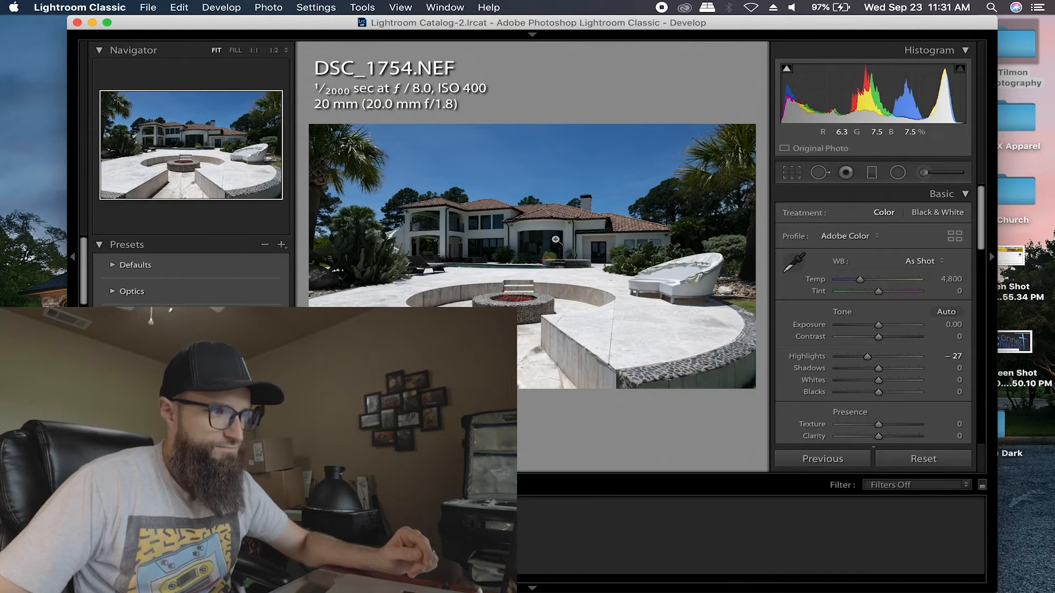
pyautogui.press('Left')
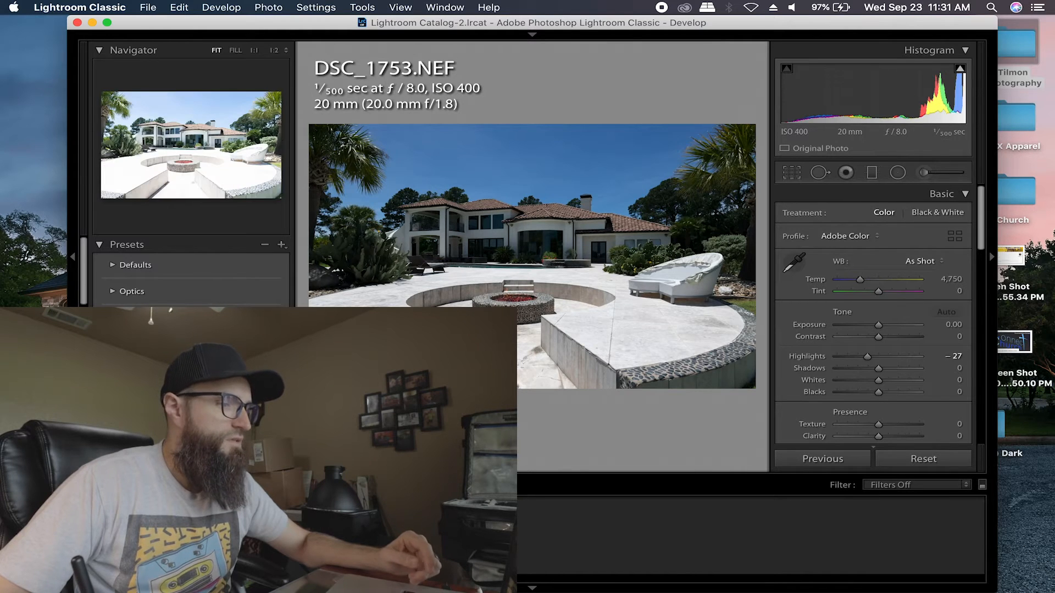
pyautogui.scroll(-5, 190, 273)
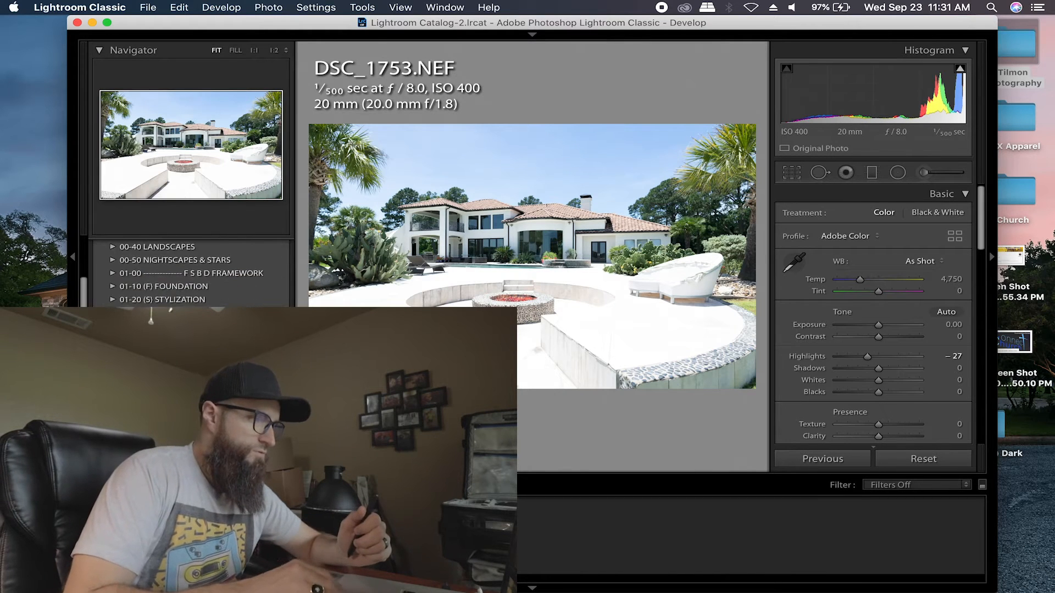
pyautogui.scroll(-3, 190, 273)
# Apply the Full Bump preset to DSC_1753 and lower its exposure to -0.65.
pyautogui.click(155, 387)
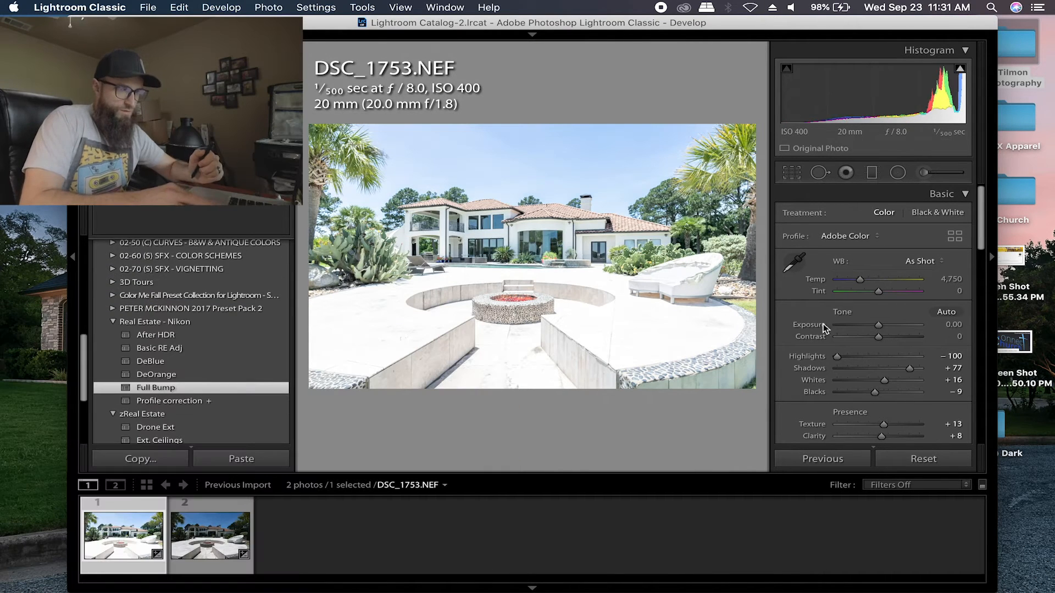
pyautogui.moveTo(876, 327); pyautogui.dragTo(871, 328)
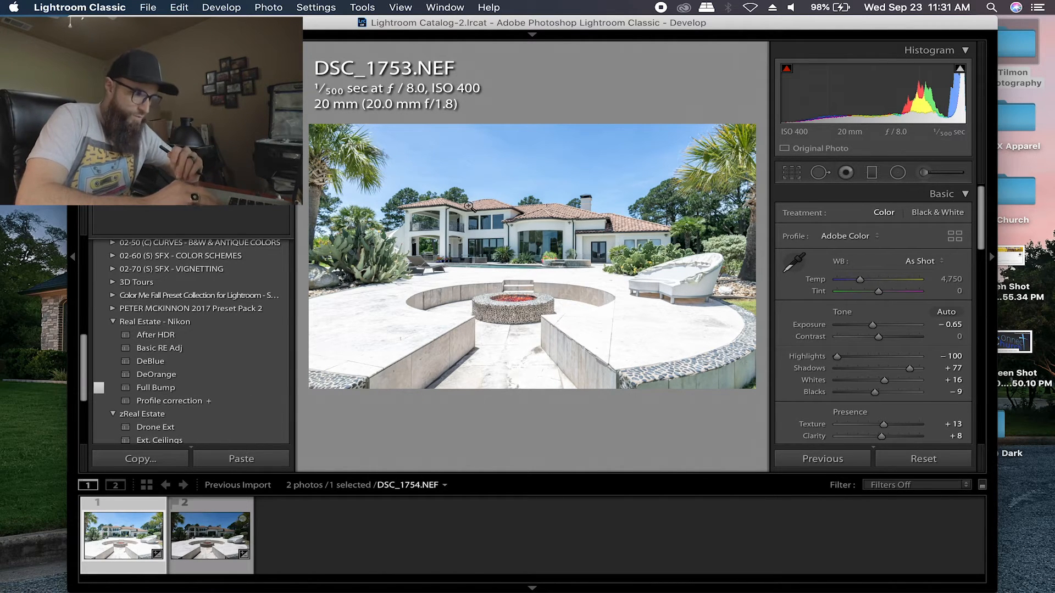
# Apply Full Bump to DSC_1754 with exposure +0.15, inspecting the fire pit against DSC_1753.
pyautogui.click(196, 551)
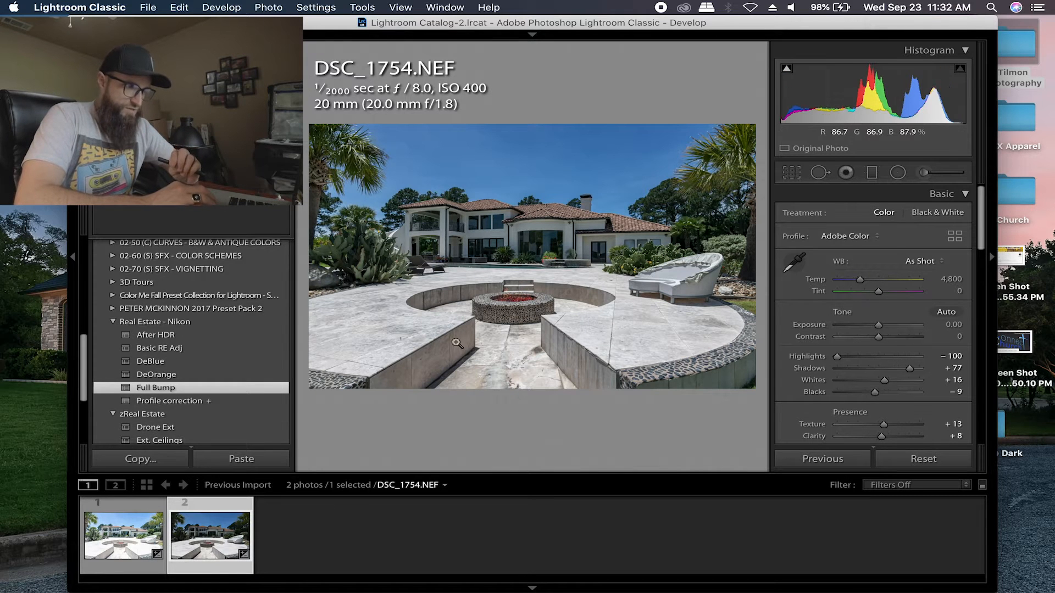
pyautogui.moveTo(878, 324); pyautogui.dragTo(880, 327)
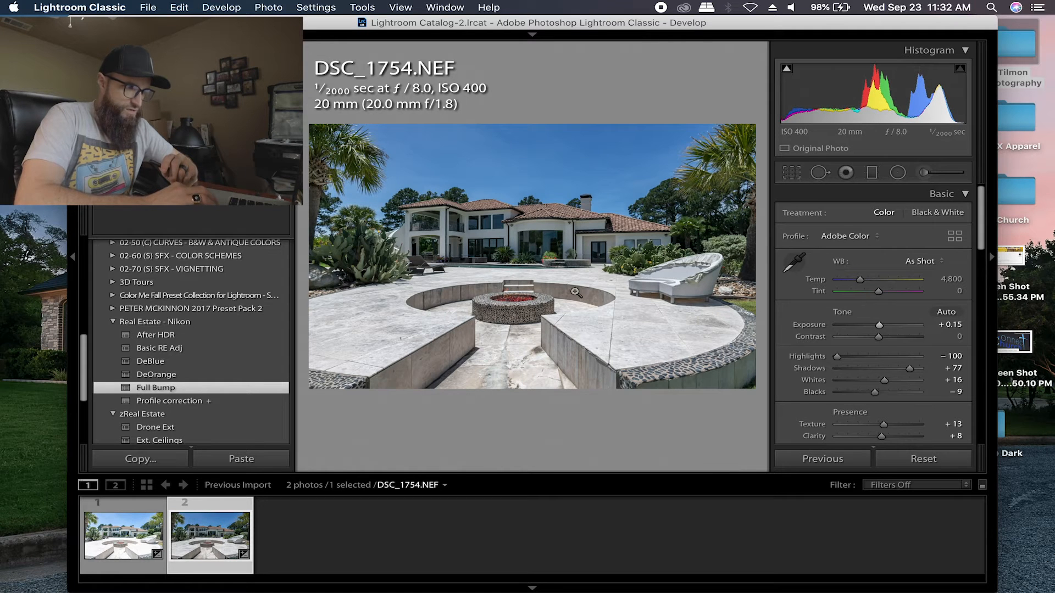
pyautogui.click(513, 298)
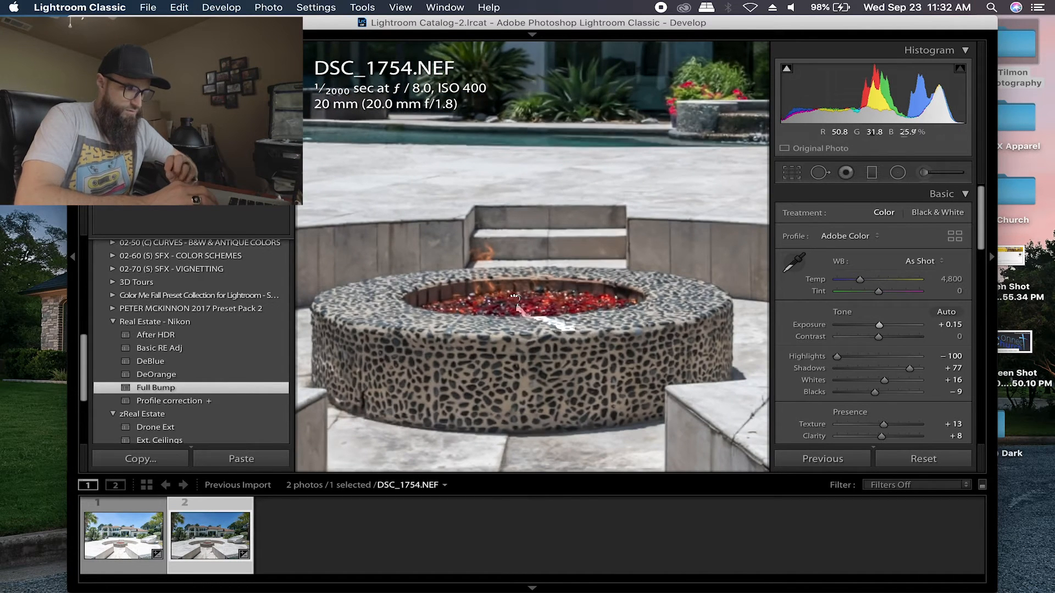
pyautogui.click(512, 298)
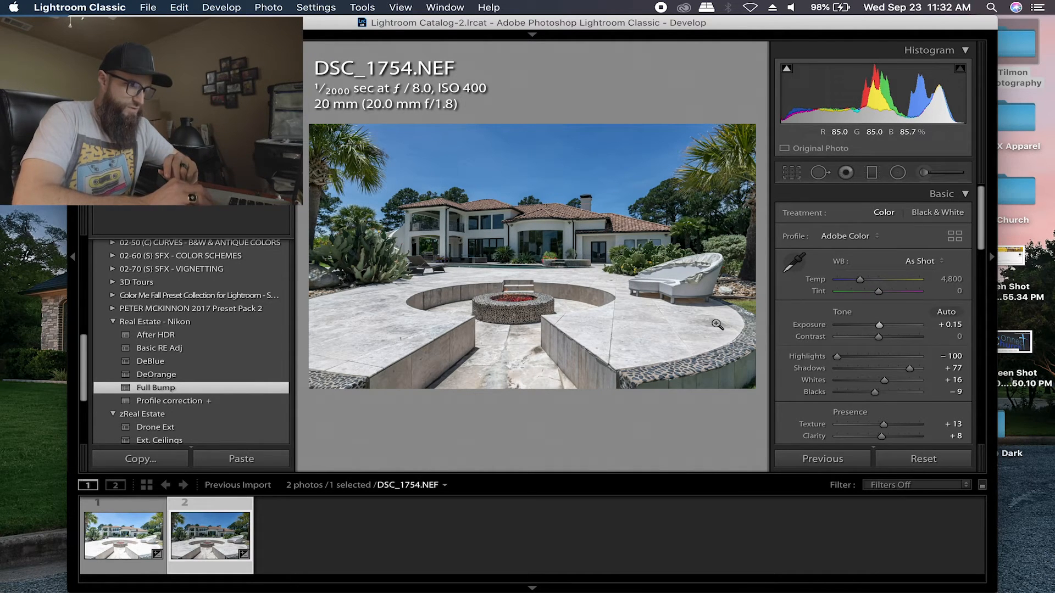
pyautogui.click(124, 540)
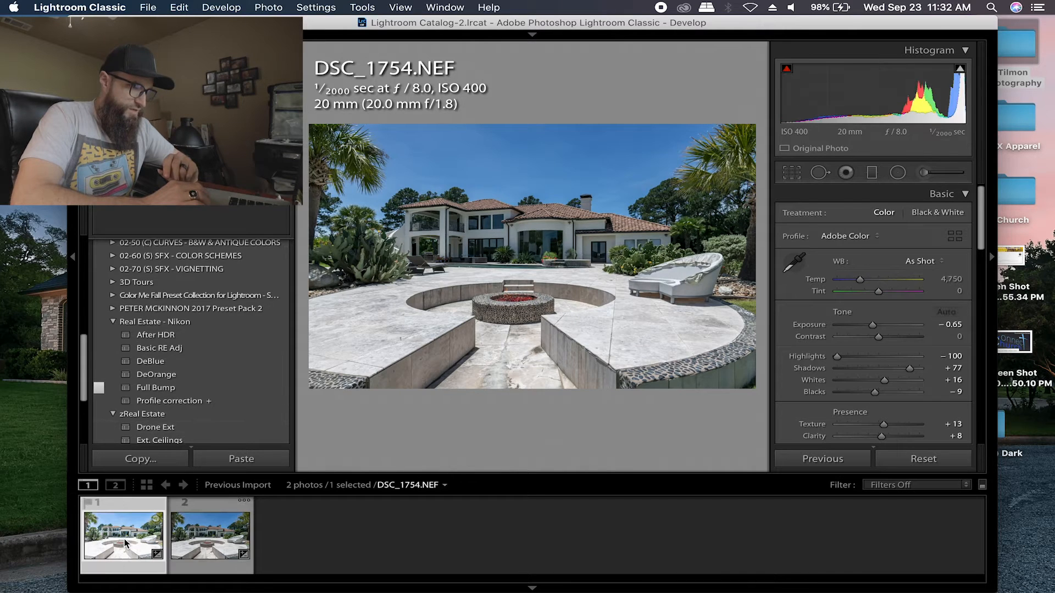
pyautogui.click(201, 543)
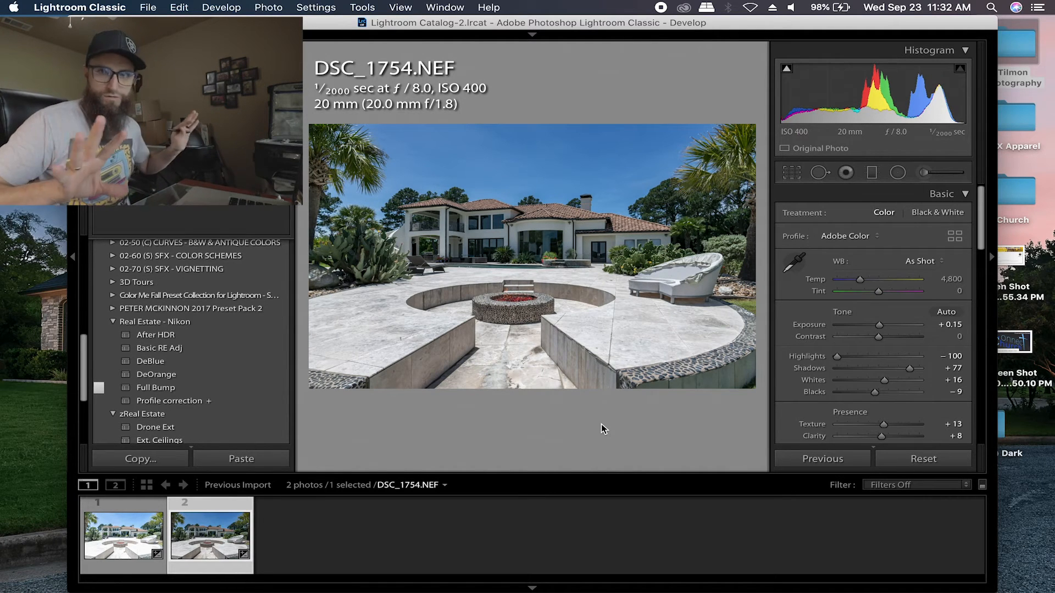
# Select both exposures together in the filmstrip and bring up their editing options.
pyautogui.click(118, 537)
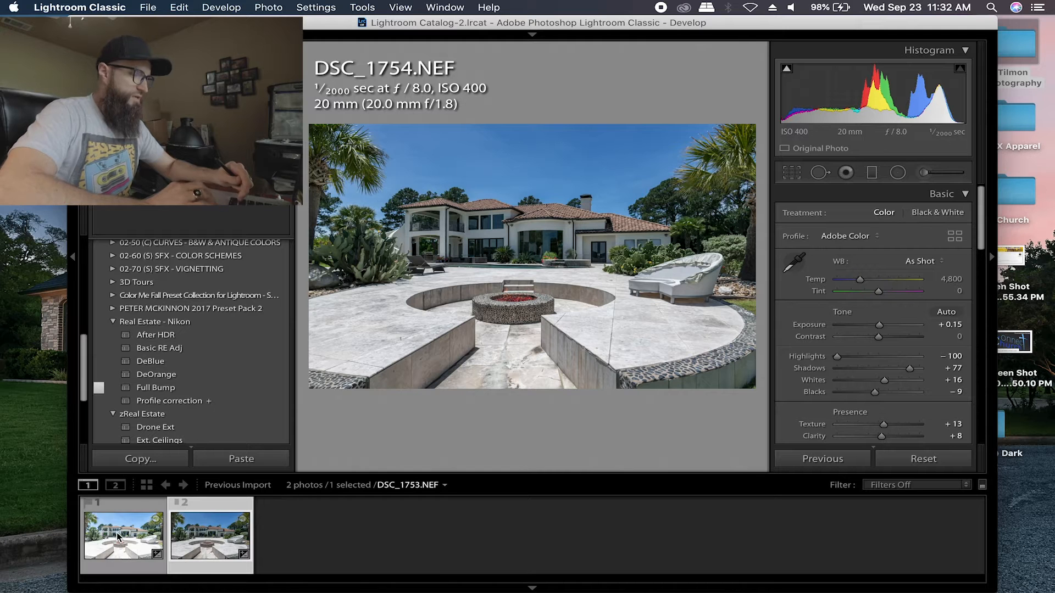
pyautogui.keyDown('shift'); pyautogui.click(210, 535); pyautogui.keyUp('shift')
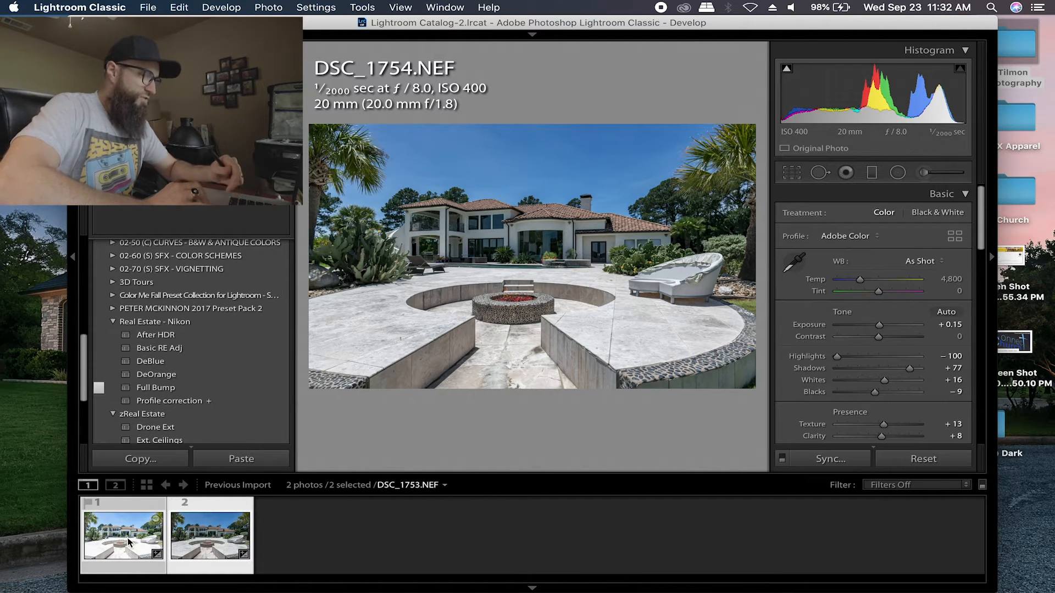
pyautogui.rightClick(228, 547)
pyautogui.moveTo(257, 284)
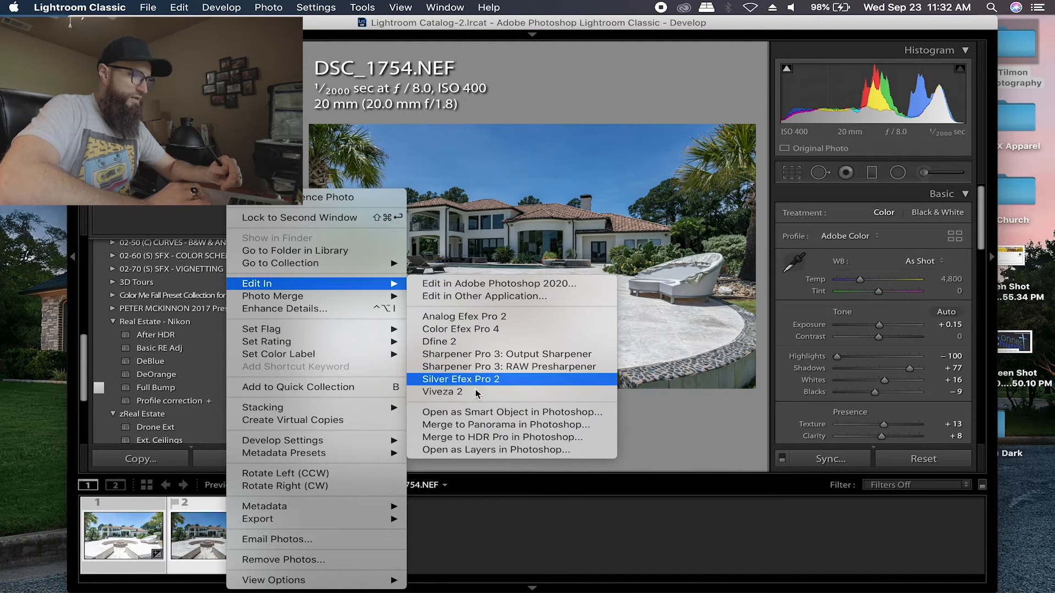
# Open the two exposures as layers of one Photoshop document.
pyautogui.click(495, 450)
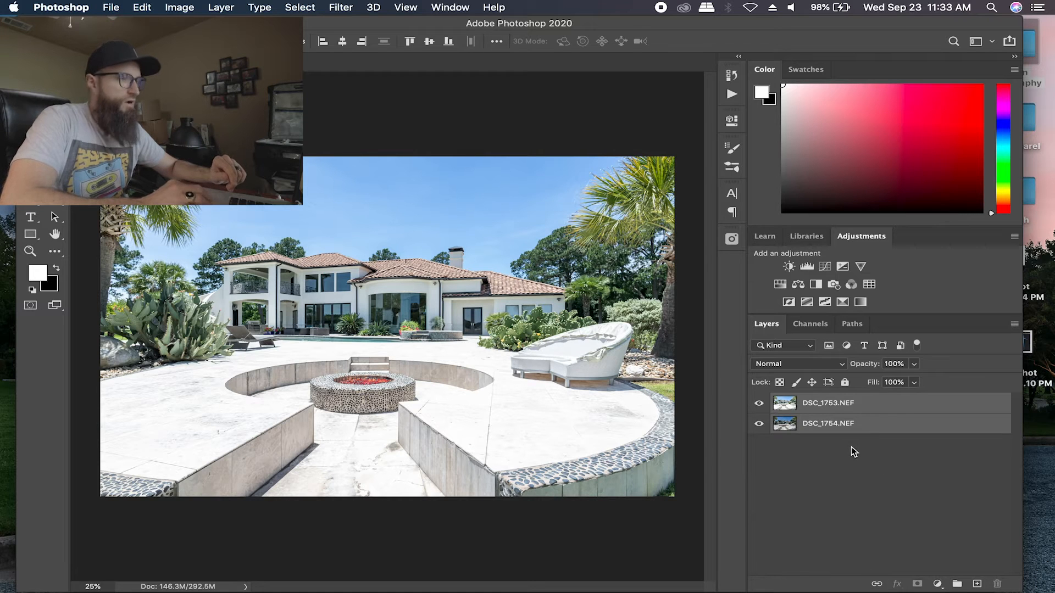
# Auto-align the two layers and add a hide-all black mask to DSC_1753.NEF.
pyautogui.click(142, 6)
pyautogui.click(193, 296)
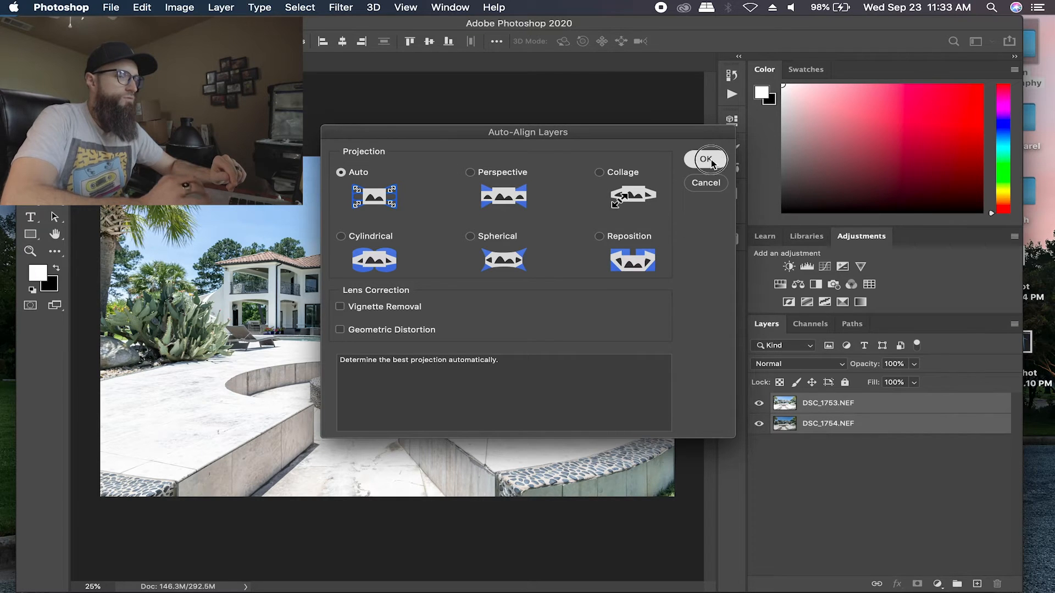
pyautogui.click(706, 159)
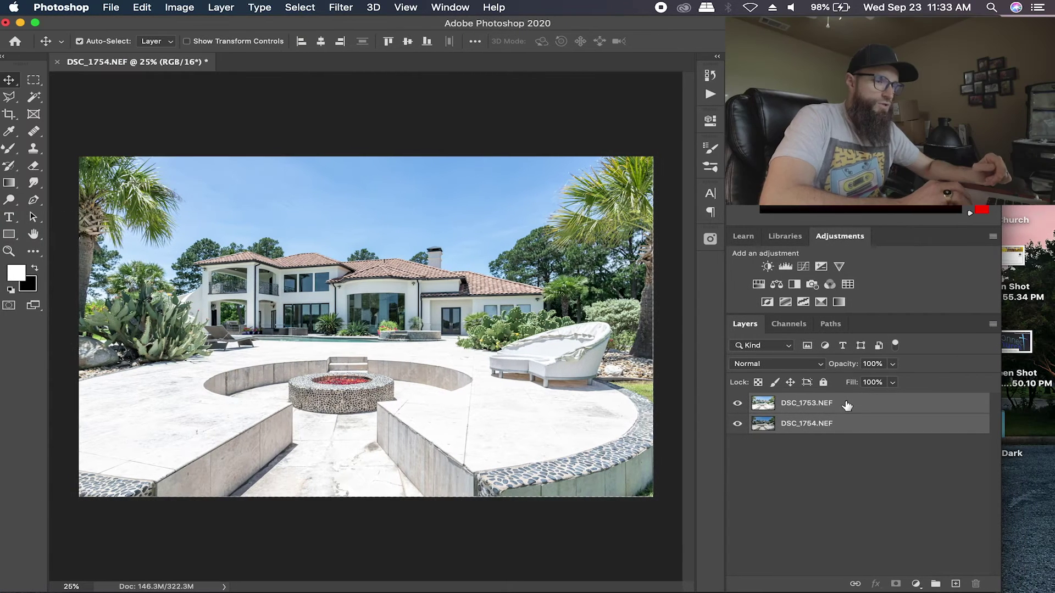
pyautogui.click(847, 404)
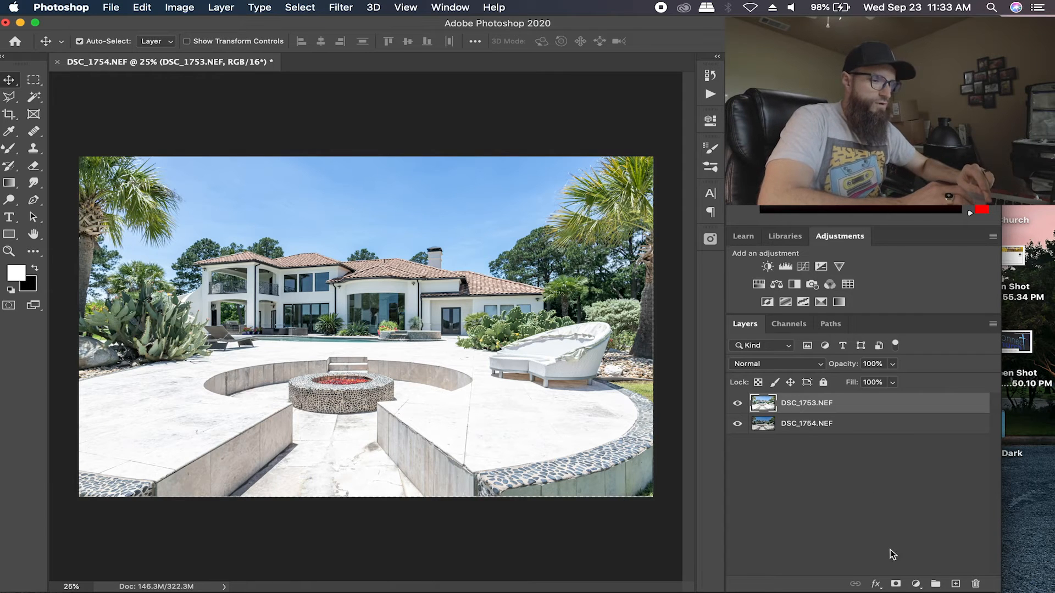
pyautogui.keyDown('alt'); pyautogui.click(897, 585); pyautogui.keyUp('alt')
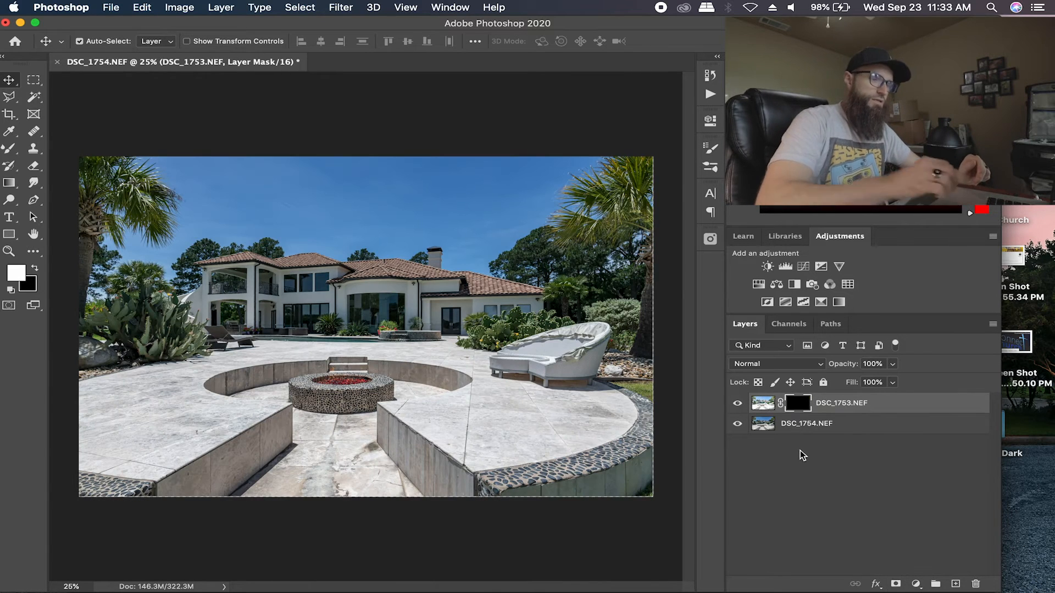
# Paint white on the DSC_1753 mask with a large brush to reveal the left cactus area.
pyautogui.press('b')
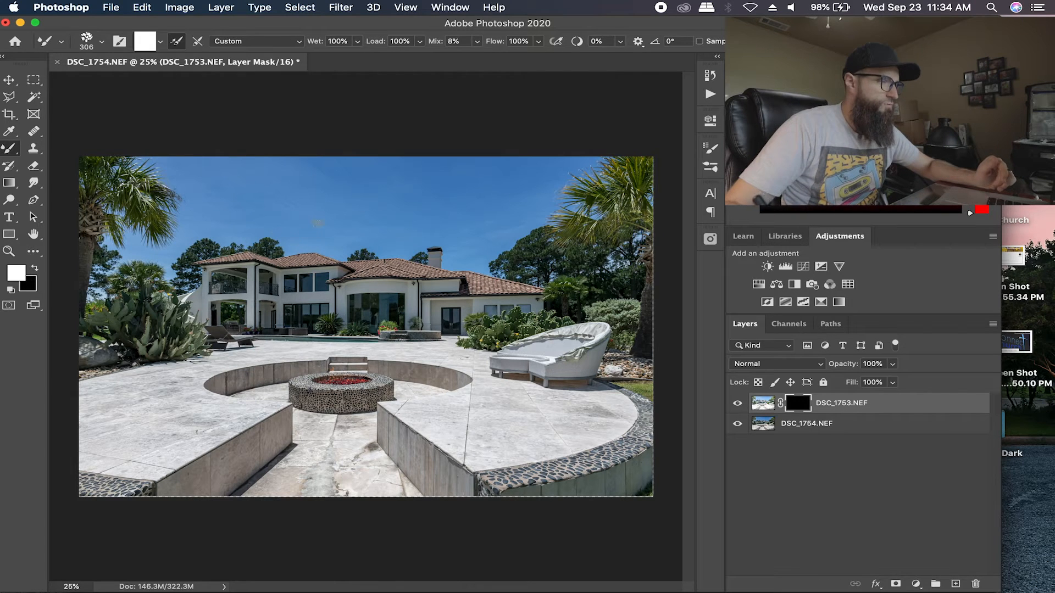
pyautogui.press('e')
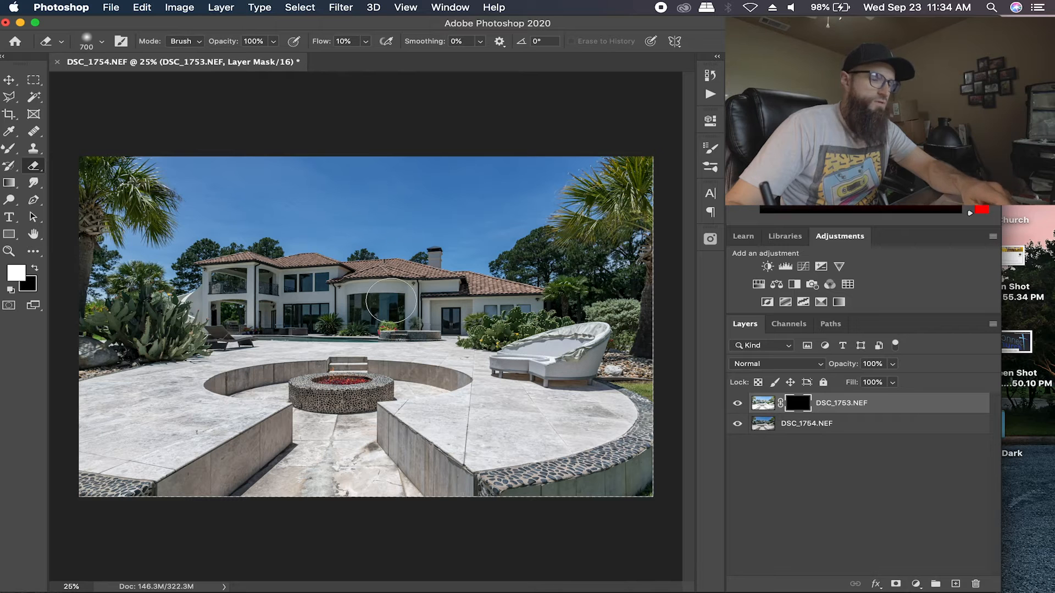
pyautogui.press('b')
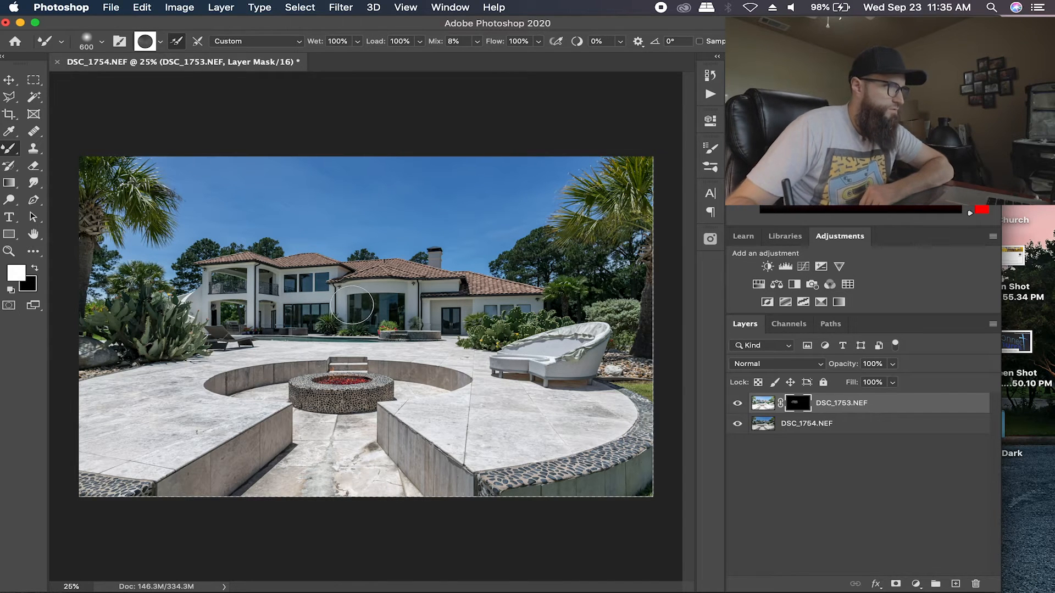
pyautogui.press(']')
pyautogui.press(']')
pyautogui.press(']')
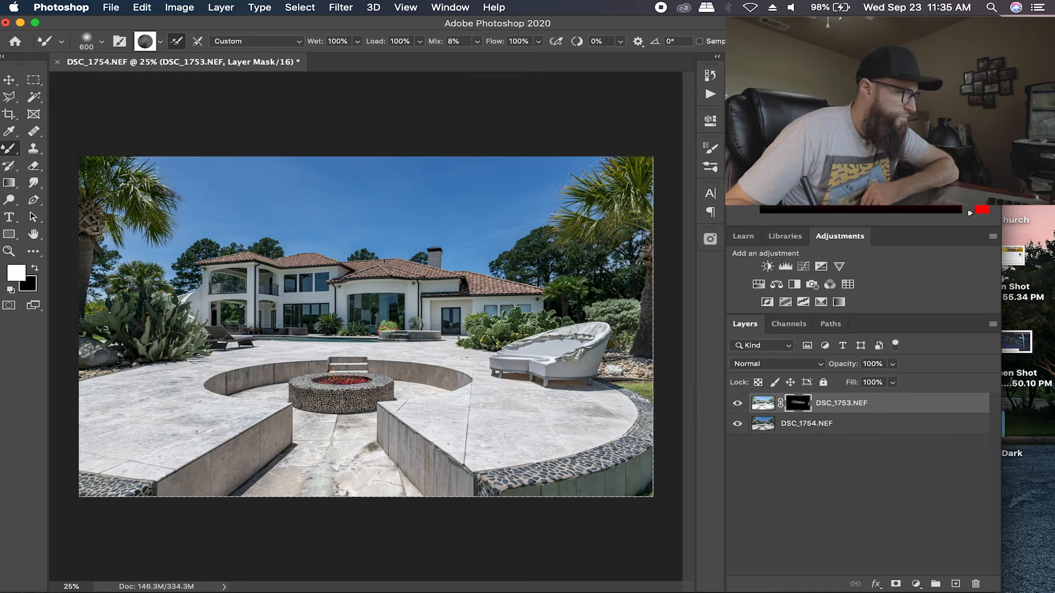
pyautogui.moveTo(133, 325); pyautogui.dragTo(75, 386)
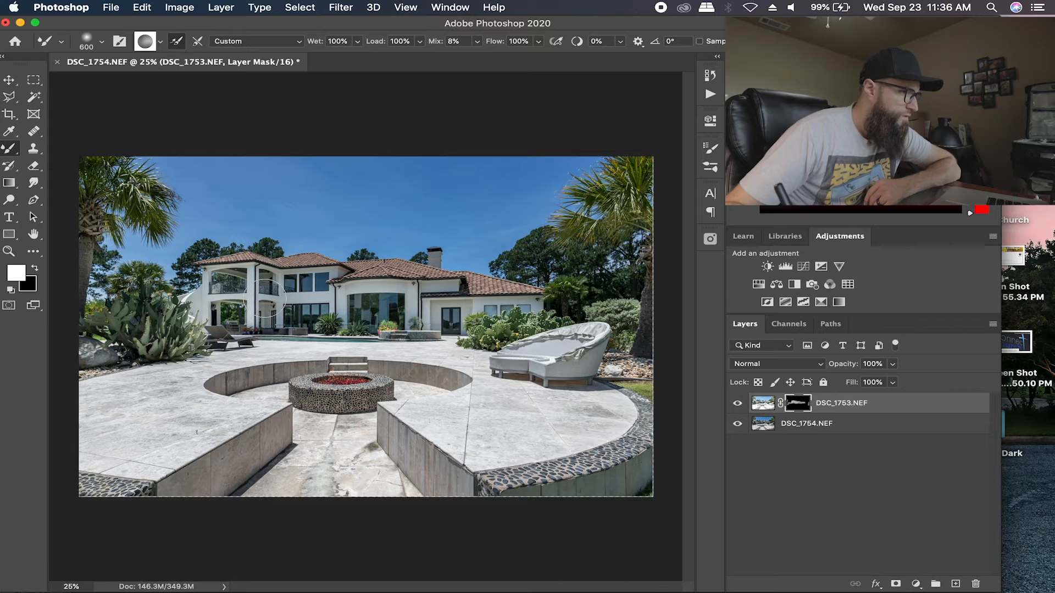
pyautogui.press(']')
pyautogui.press(']')
pyautogui.press(']')
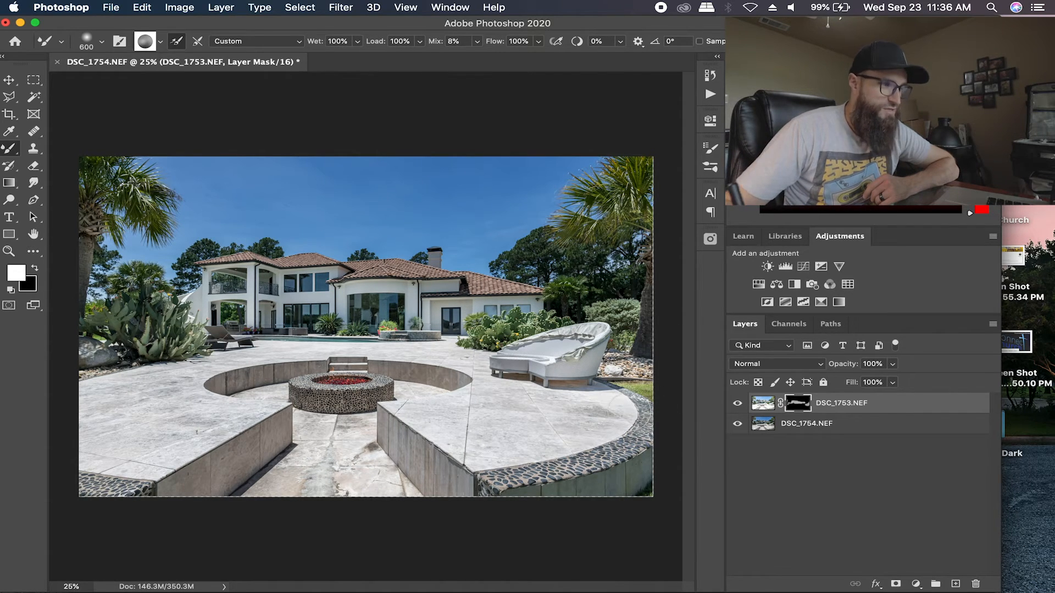
pyautogui.press('l')
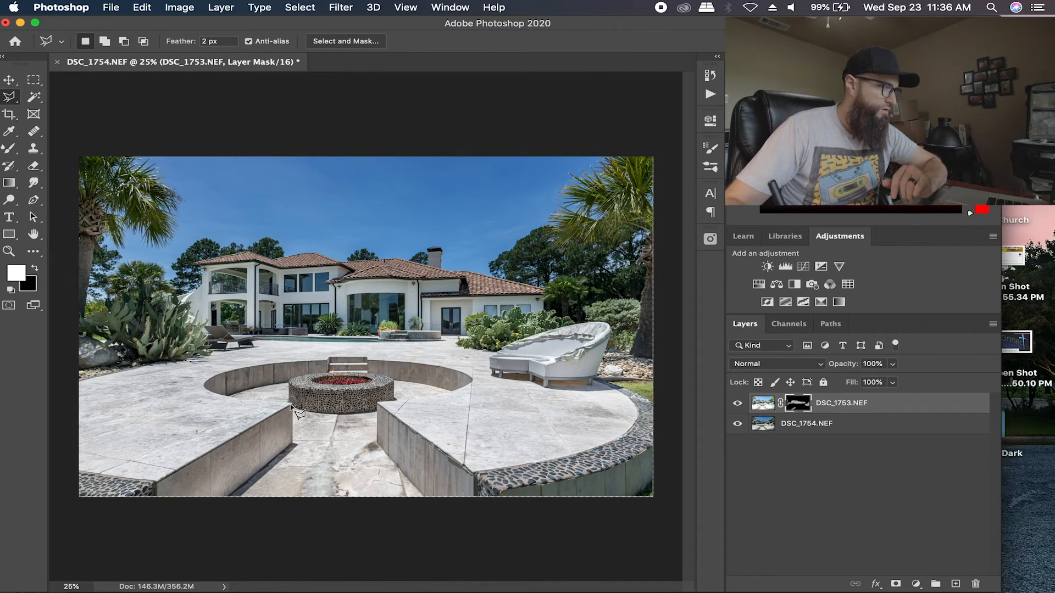
# Select the lower-left wall face with the Polygonal Lasso and return to the brush.
pyautogui.click(209, 513)
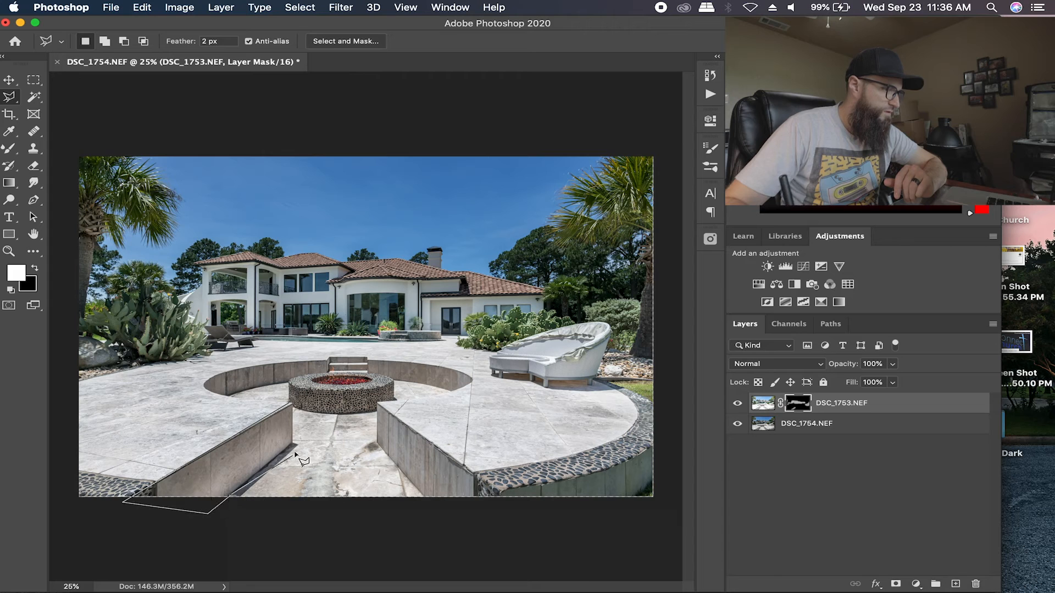
pyautogui.click(295, 412)
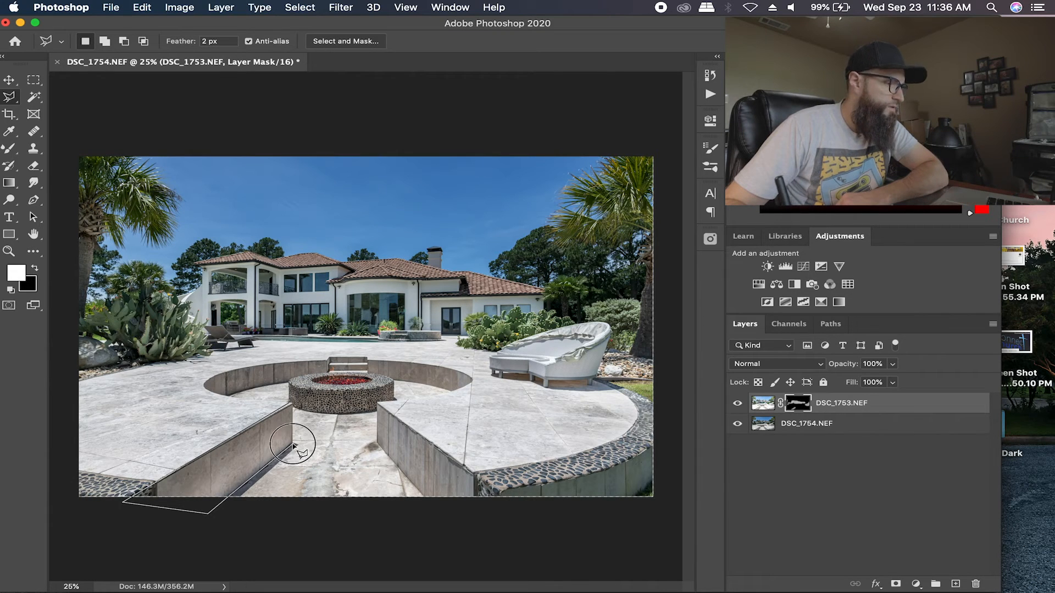
pyautogui.doubleClick(298, 412)
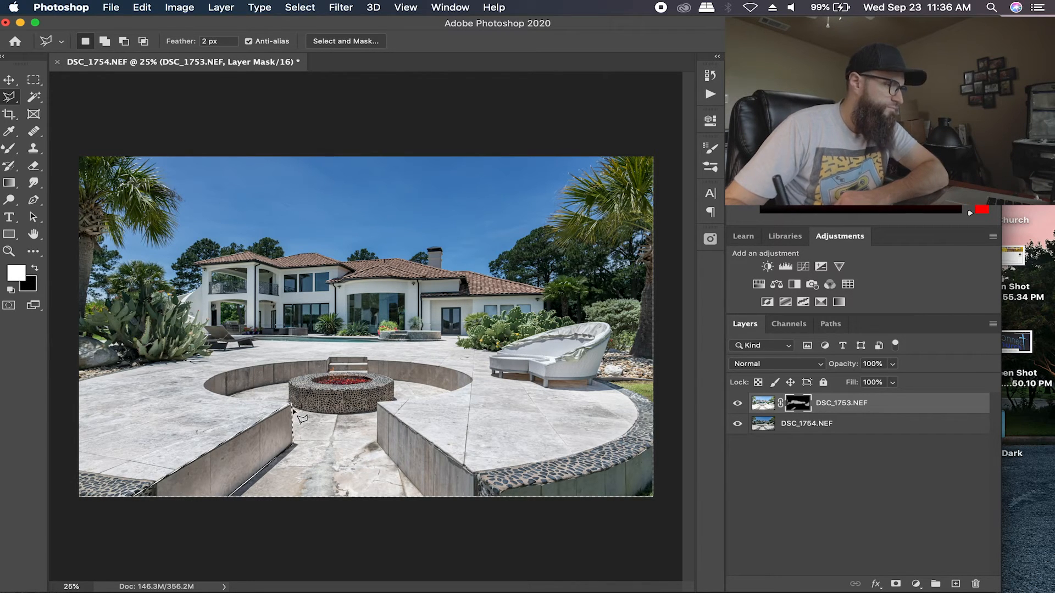
pyautogui.press('b')
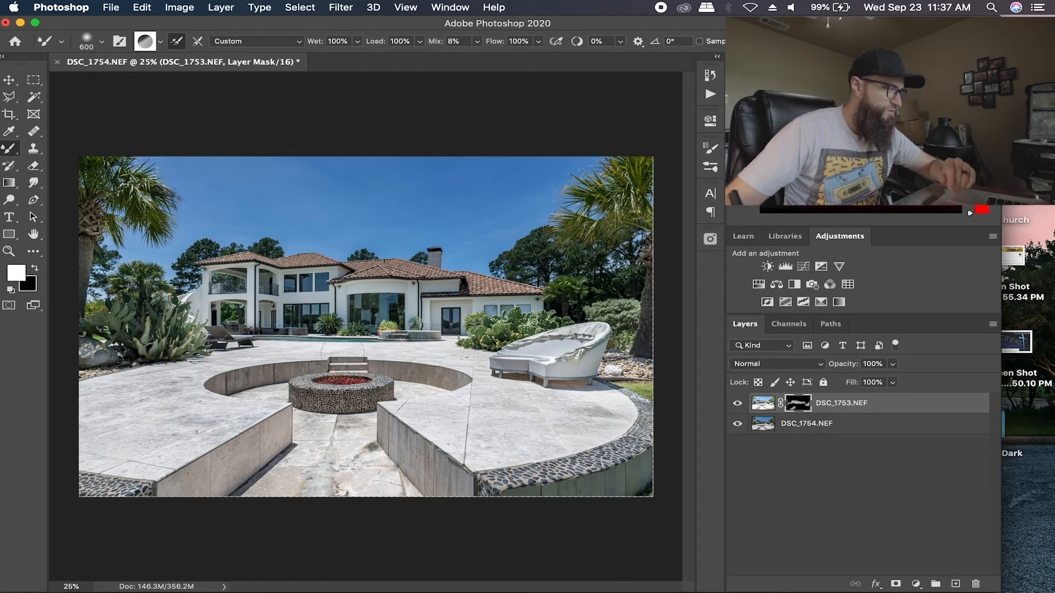
# Toggle the top layer's visibility repeatedly to compare the blend with the base exposure.
pyautogui.click(738, 404)
pyautogui.click(737, 403)
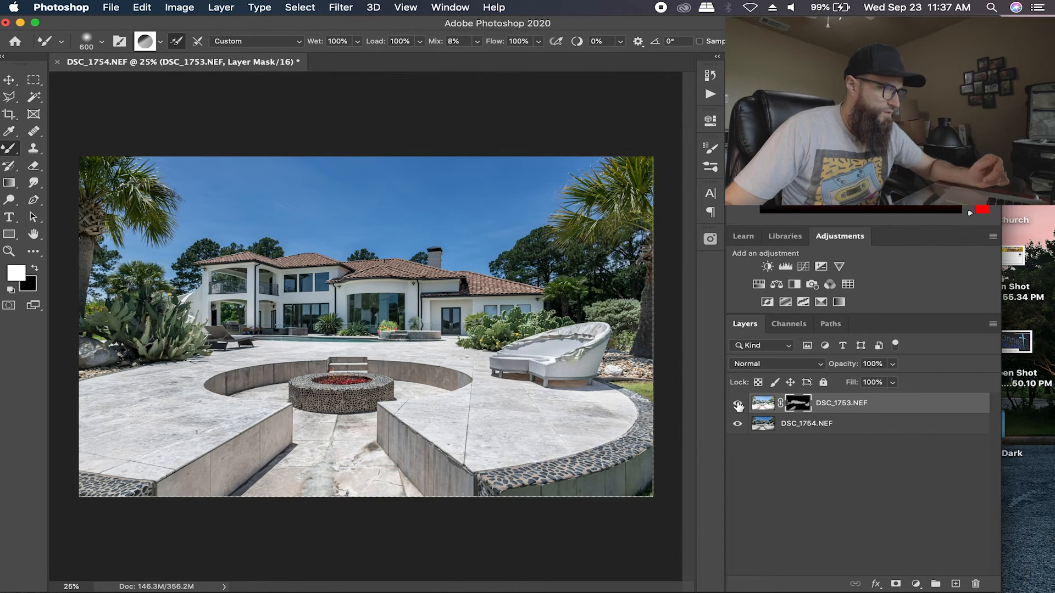
pyautogui.click(738, 404)
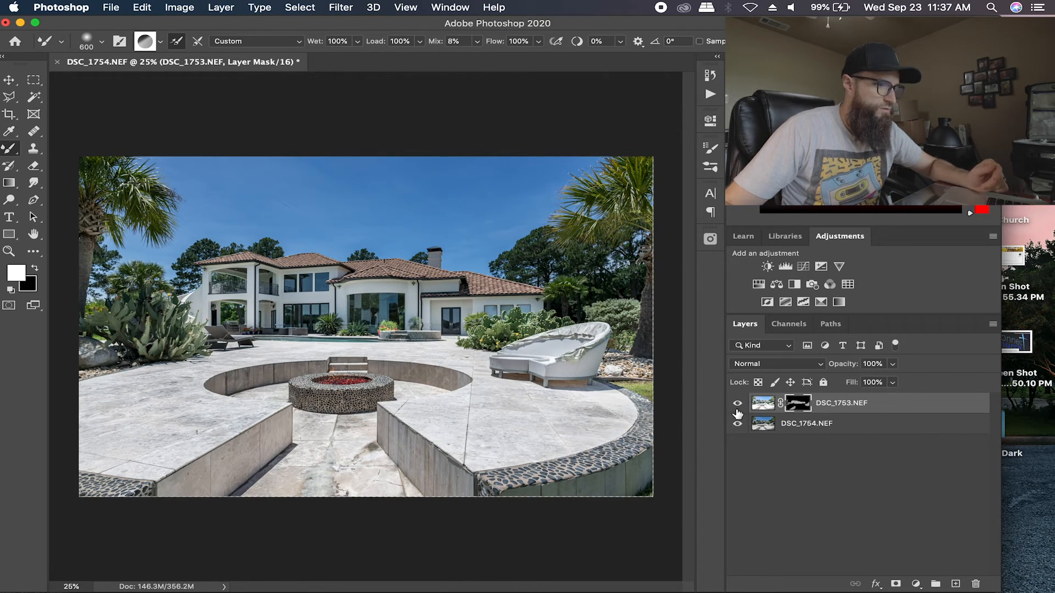
pyautogui.click(738, 408)
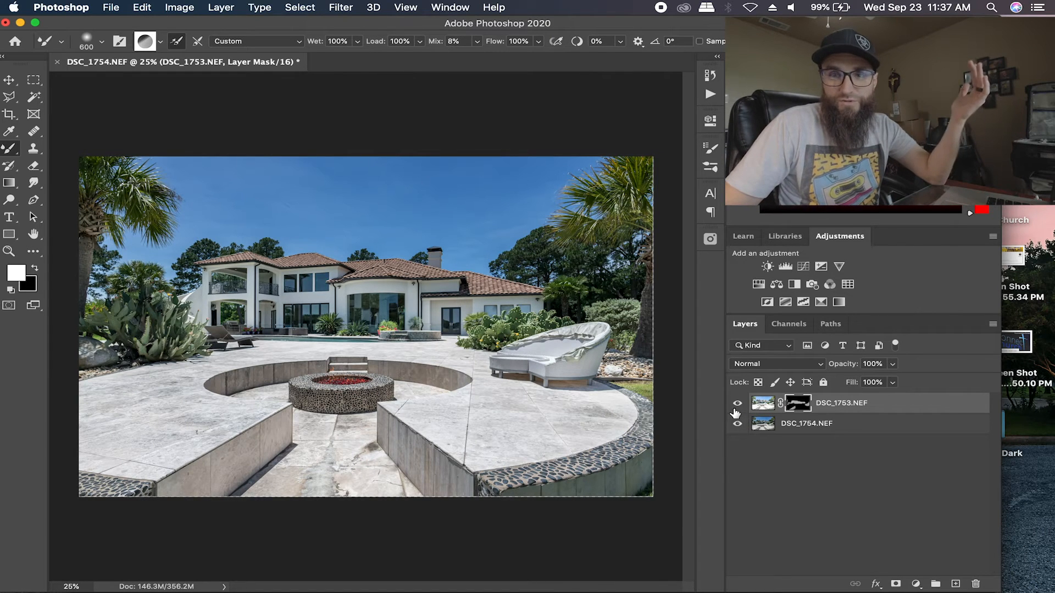
pyautogui.click(737, 404)
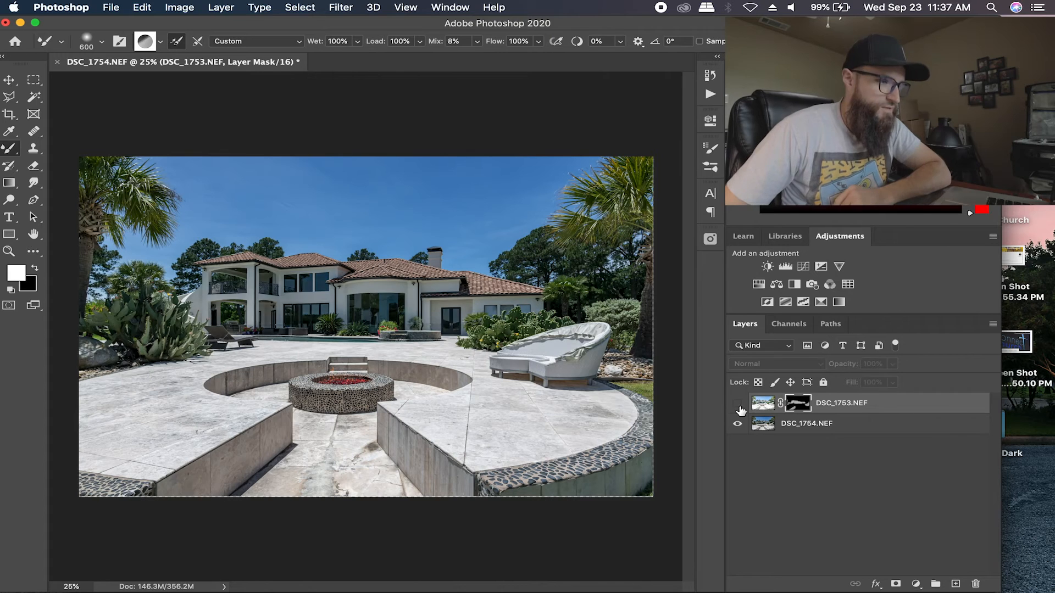
pyautogui.click(737, 404)
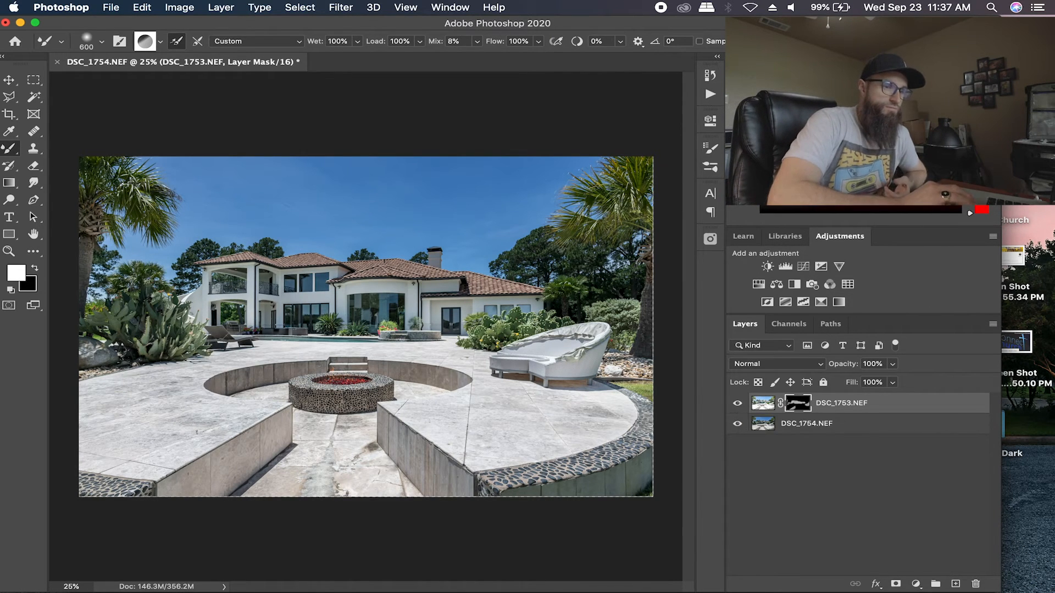
# Flatten the layers, save as DSC_1753-Edit.tif, and switch back to Lightroom Classic.
pyautogui.hotkey('ctrl', 'shift', 'e')
pyautogui.press('super+s')
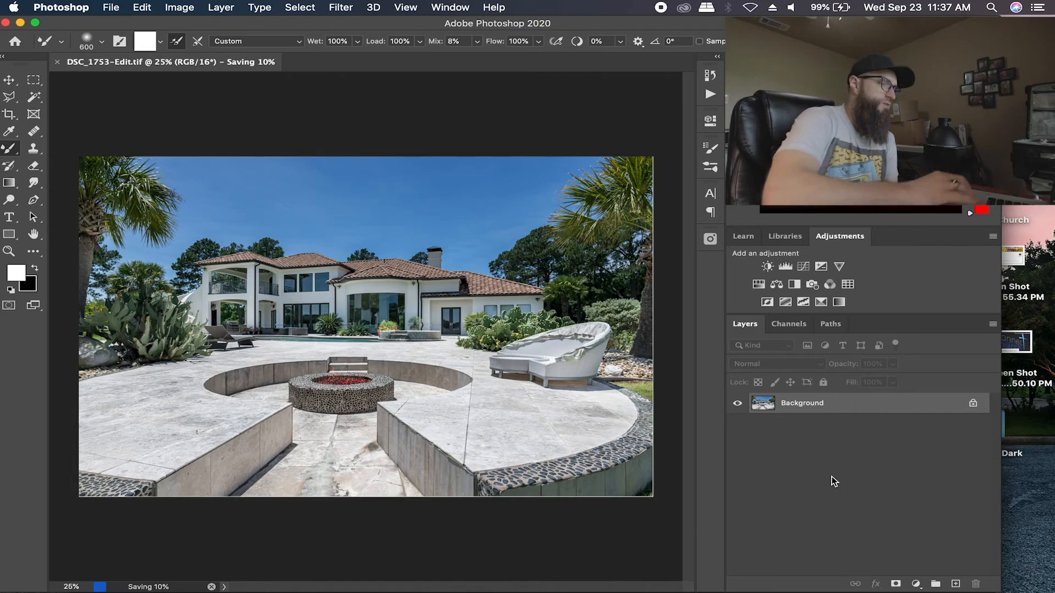
pyautogui.hotkey('ctrl', 'Up')
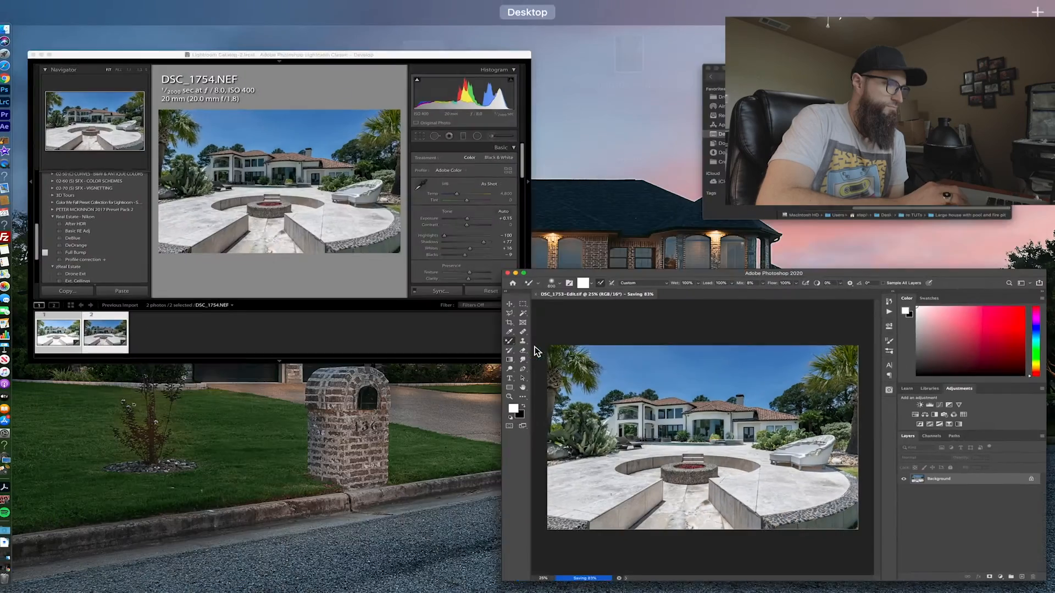
pyautogui.click(247, 181)
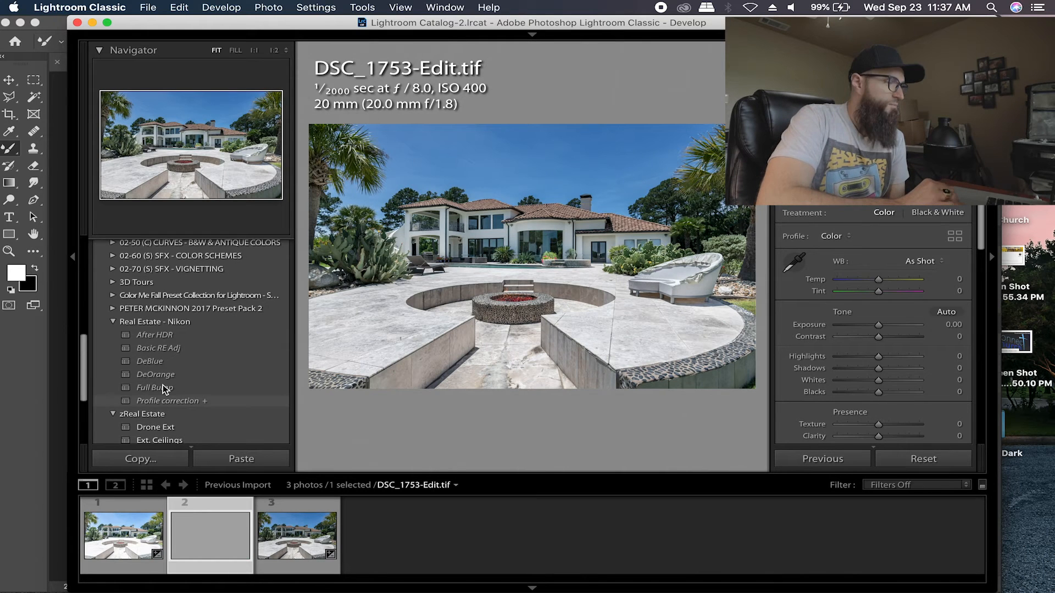
pyautogui.scroll(-2, 165, 387)
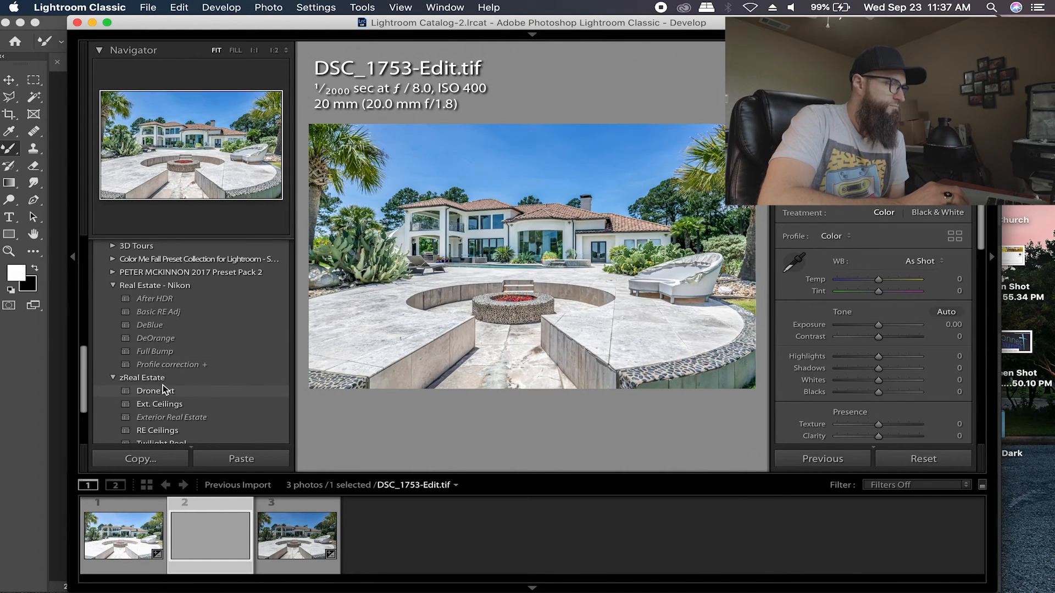
pyautogui.scroll(-1, 165, 397)
pyautogui.scroll(-1, 166, 398)
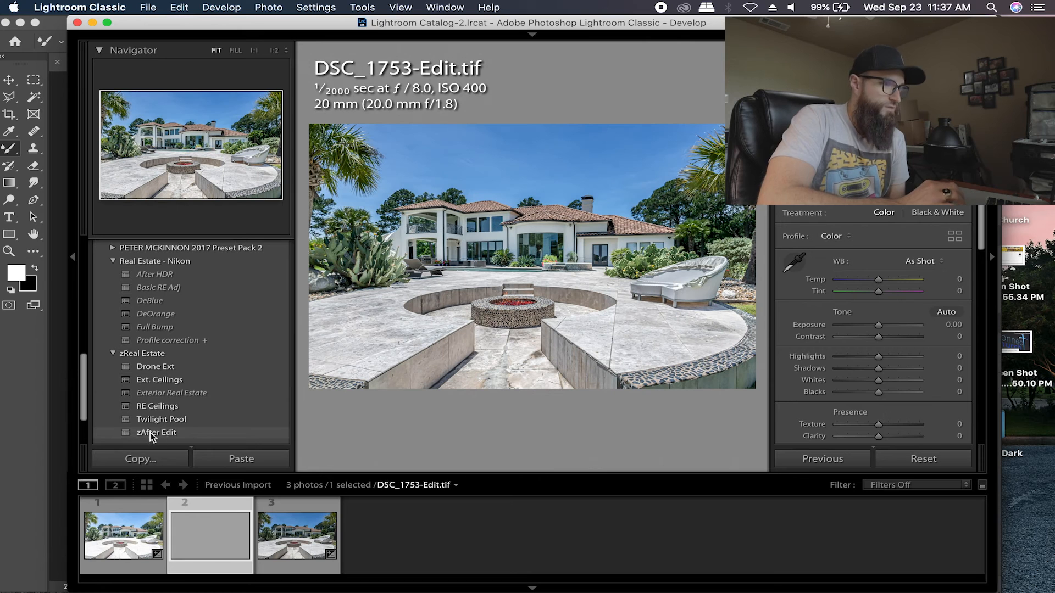
# Apply the zAfter Edit preset, nudge Exposure, and raise Blue saturation to about +20.
pyautogui.click(154, 434)
pyautogui.moveTo(880, 324); pyautogui.dragTo(881, 328)
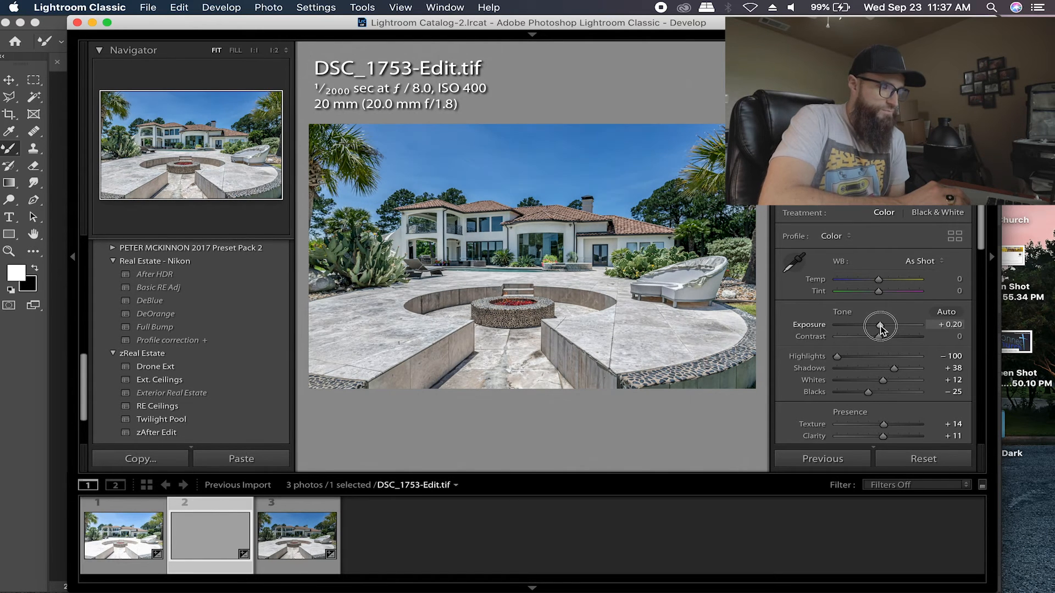
pyautogui.scroll(-5, 882, 328)
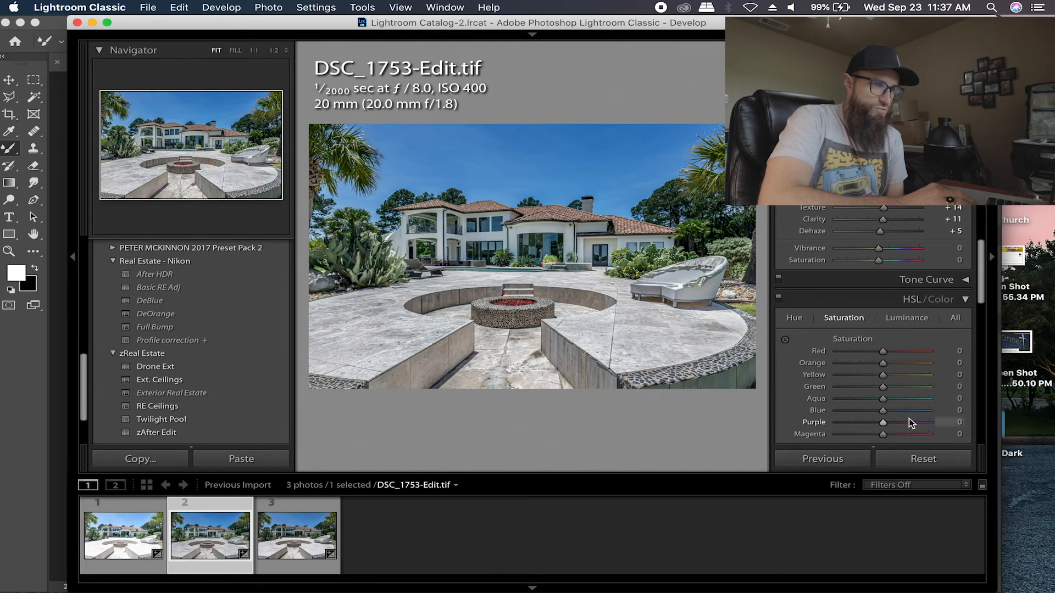
pyautogui.moveTo(890, 412); pyautogui.dragTo(899, 412)
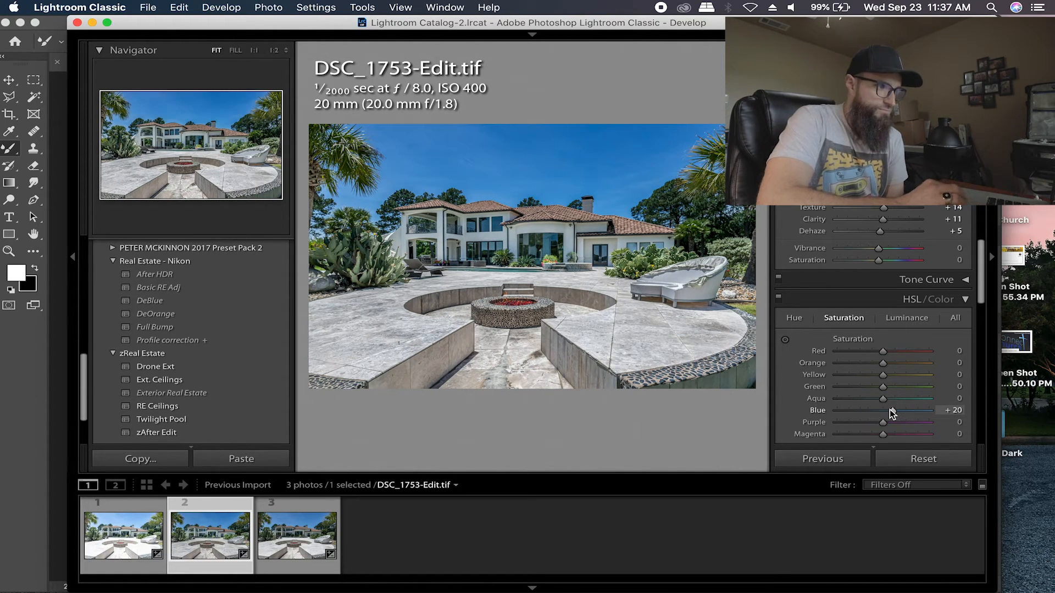
pyautogui.scroll(5, 792, 330)
pyautogui.scroll(1, 791, 328)
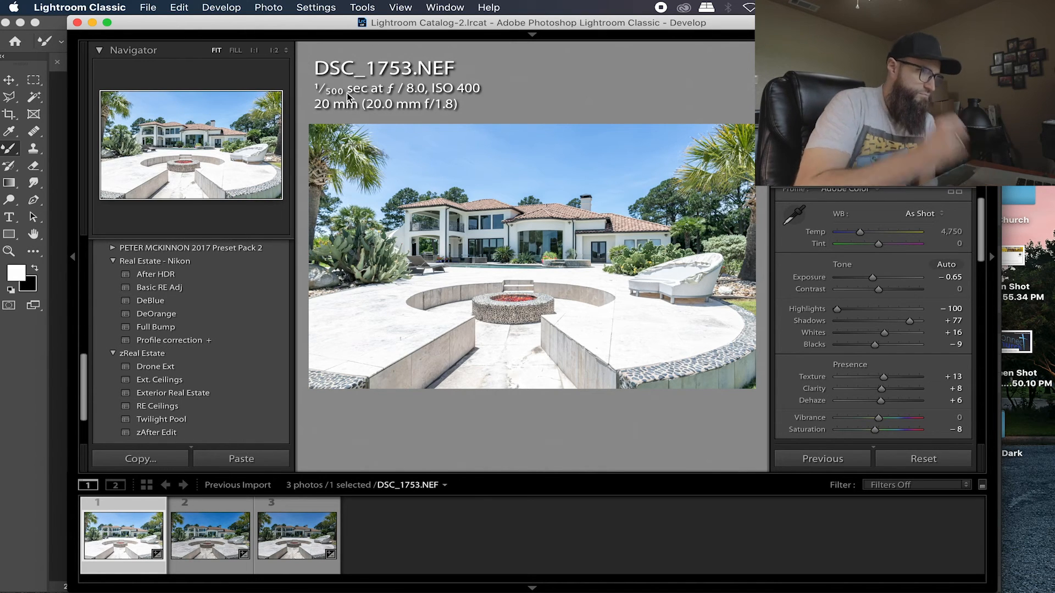
# View the darker DSC_1754.NEF for comparison, then return to DSC_1753-Edit.tif.
pyautogui.click(297, 535)
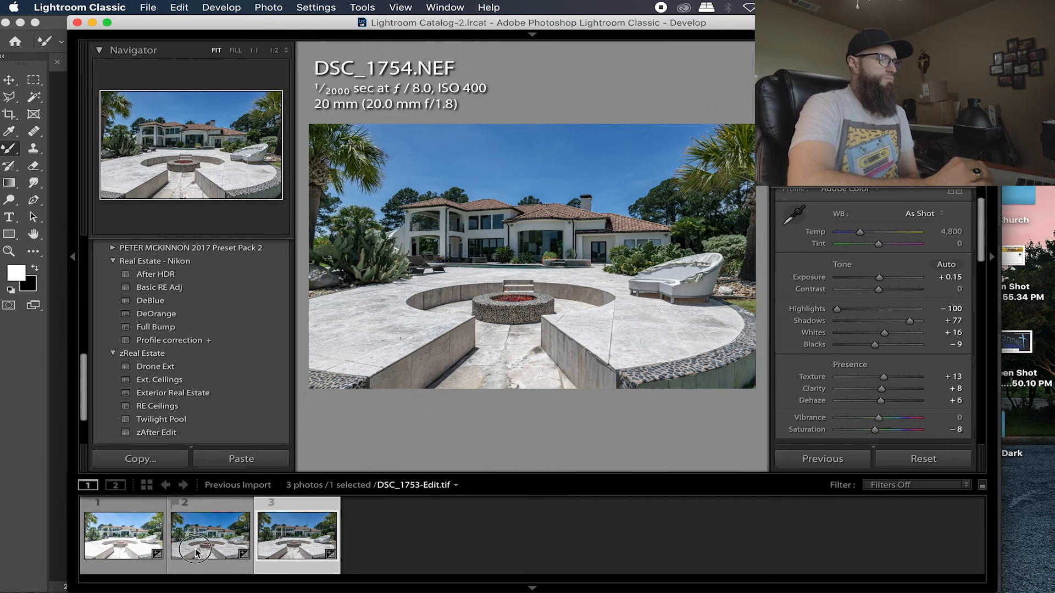
pyautogui.click(210, 536)
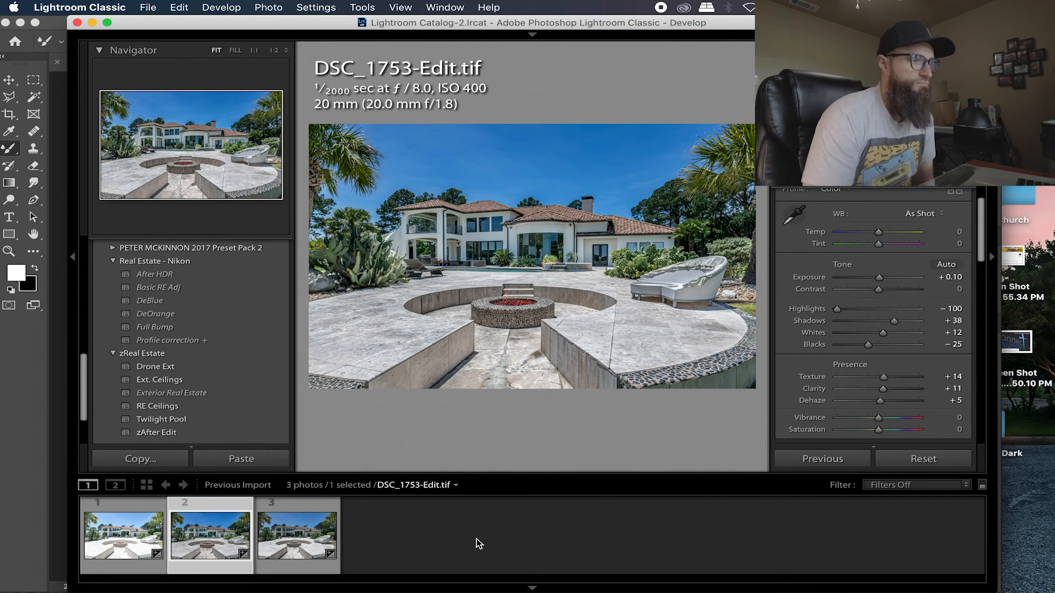